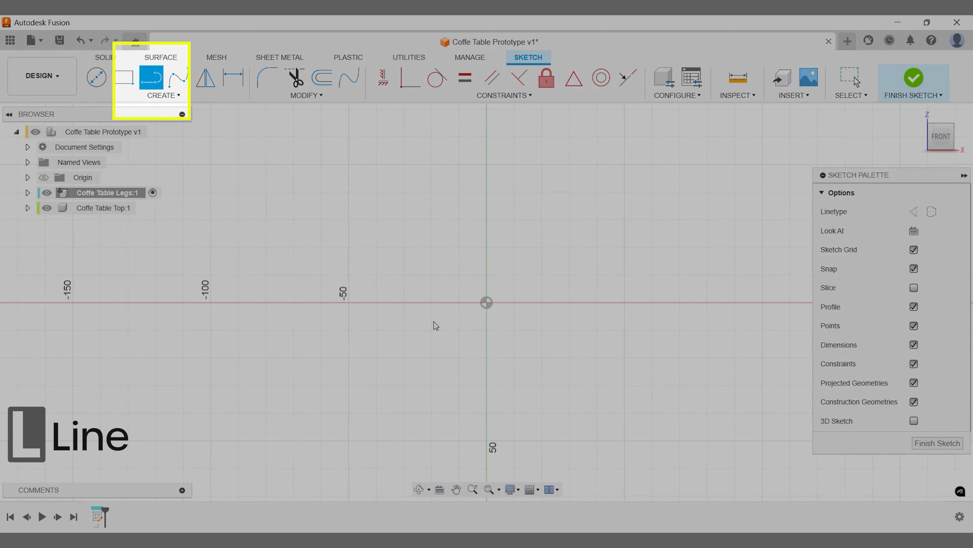
# Draw a vertical construction line 250 mm long upward from the origin.
pyautogui.press('x')
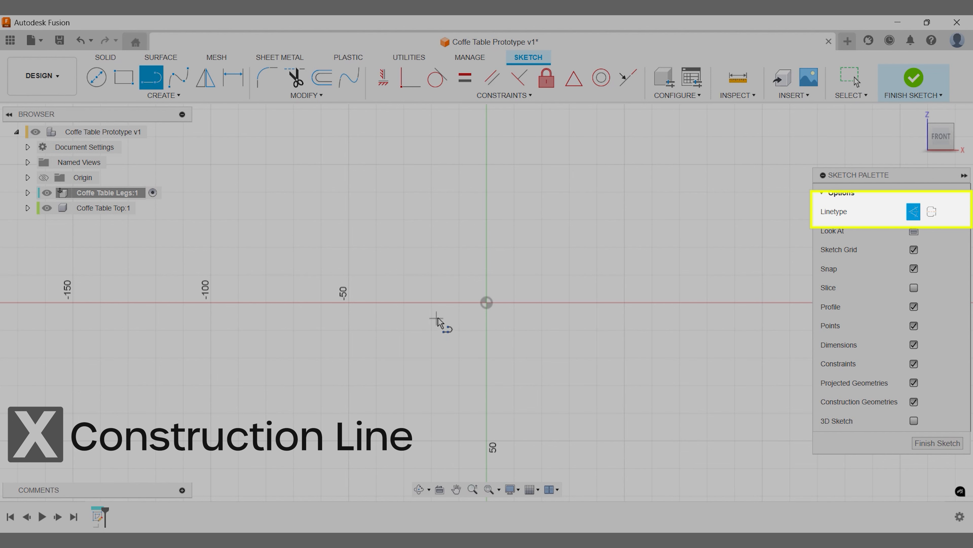
pyautogui.click(486, 302)
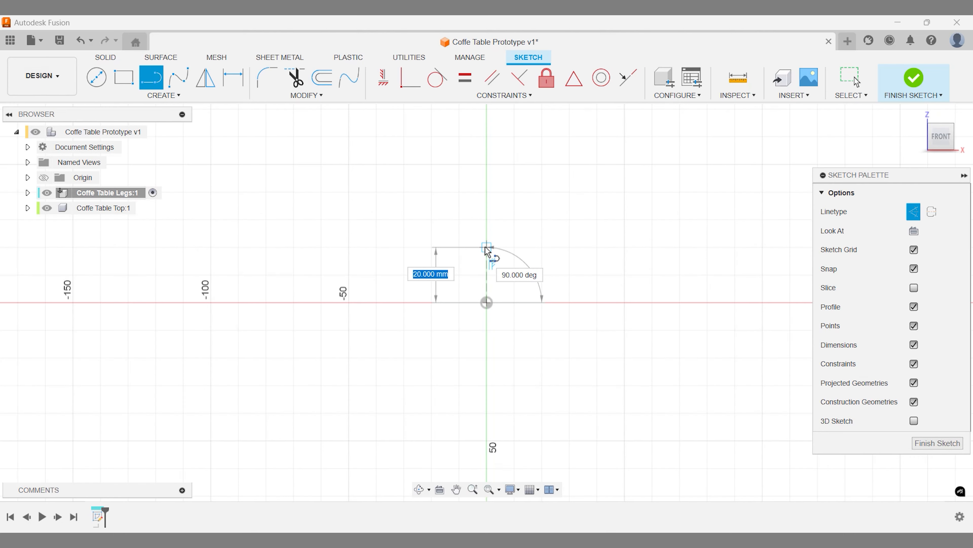
pyautogui.press('Return')
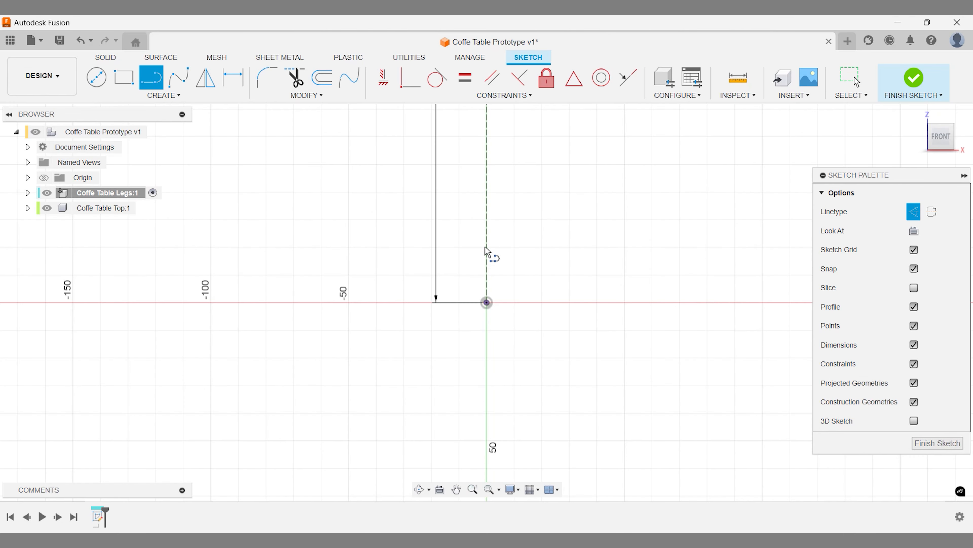
# Draw a horizontal construction line 400 mm long from the origin in the negative X direction.
pyautogui.moveTo(487, 304); pyautogui.dragTo(404, 302)
pyautogui.write('400')
pyautogui.press('Return')
pyautogui.write('szoom')
pyautogui.press('Return')
pyautogui.scroll(-5, 404, 300)
pyautogui.moveTo(350, 237); pyautogui.dragTo(441, 282, button='middle')
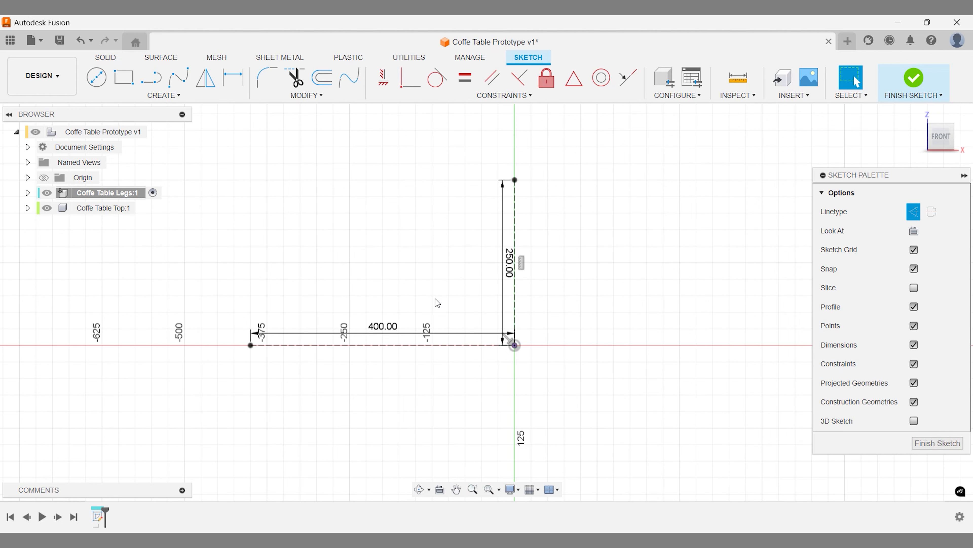
# Draw a 3-point arc spanning 800 mm from the horizontal line's outer end through the vertical line's upper end, and finish the sketch.
pyautogui.write('s')
pyautogui.write('arc')
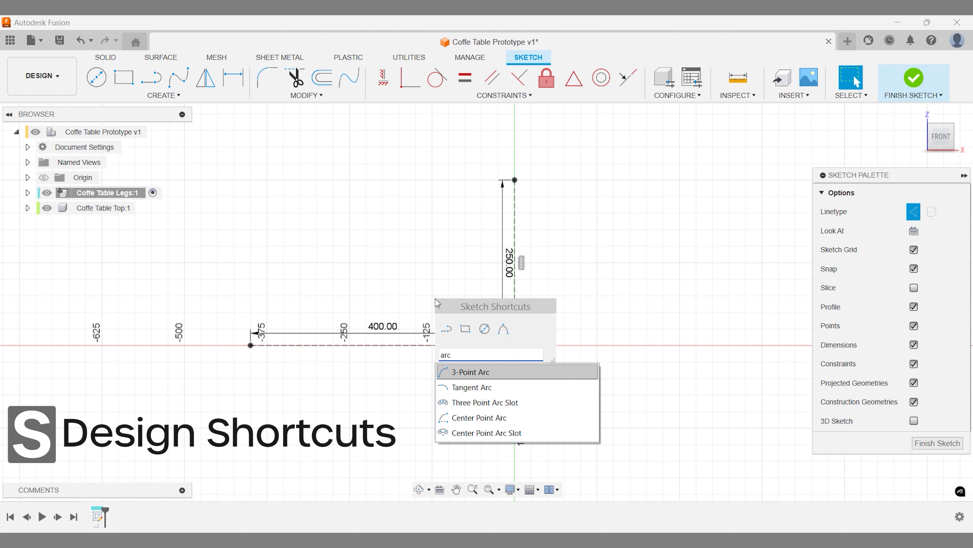
pyautogui.press('Return')
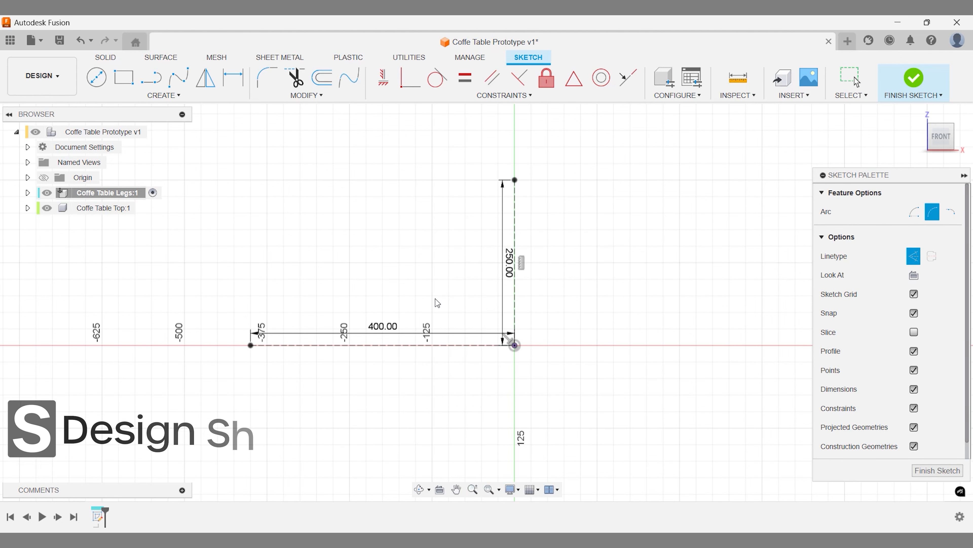
pyautogui.click(250, 345)
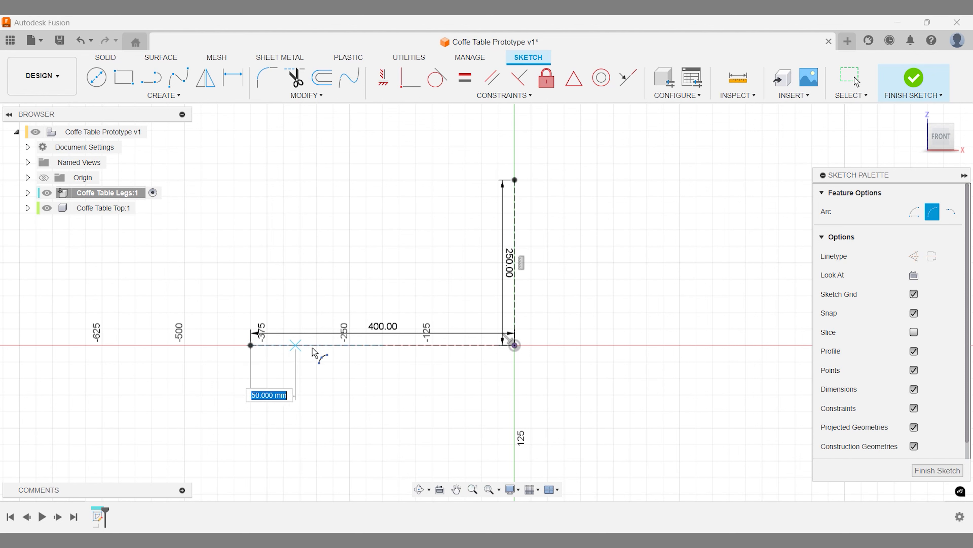
pyautogui.write('800')
pyautogui.press('Return')
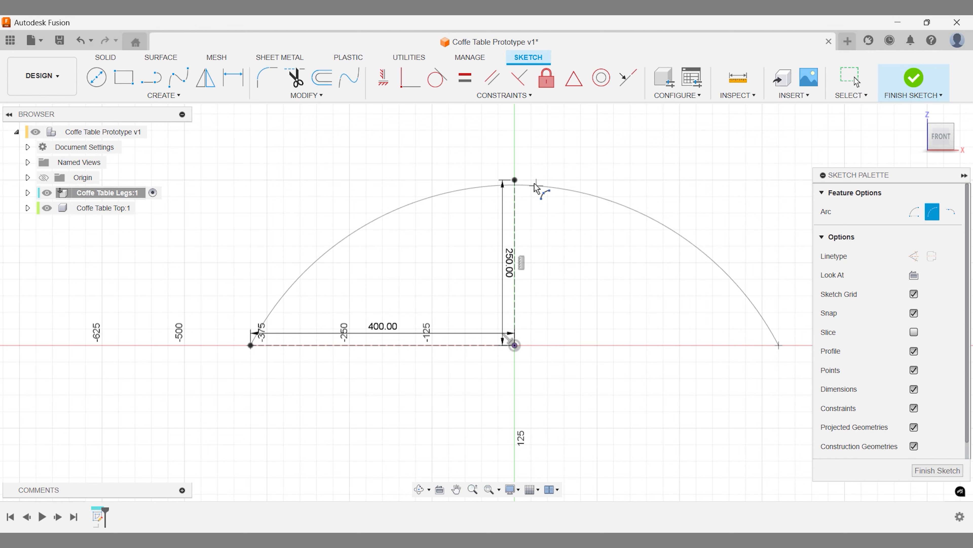
pyautogui.write('sfin')
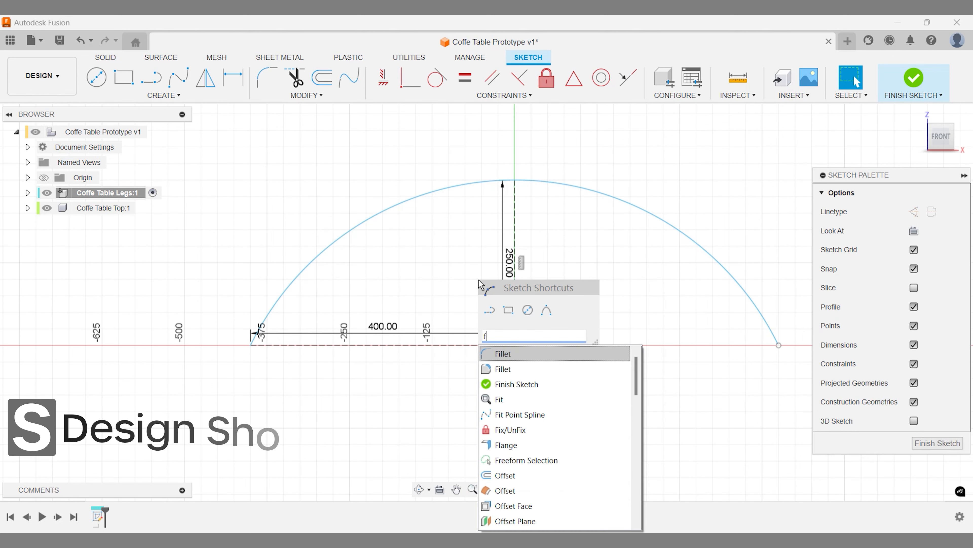
pyautogui.press('Return')
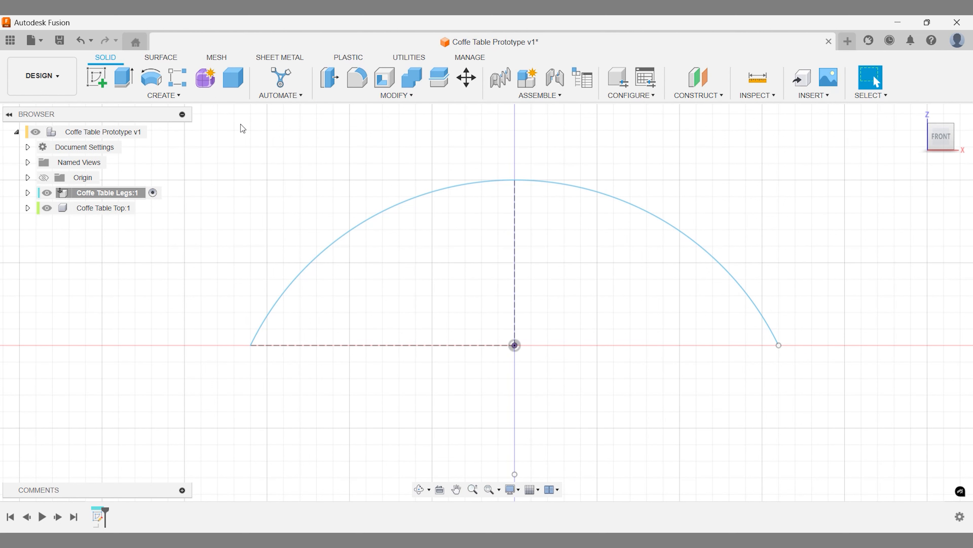
# Create a form and extrude the sketched arc symmetrically by 30 mm with 8 faces and curvature spacing.
pyautogui.click(204, 84)
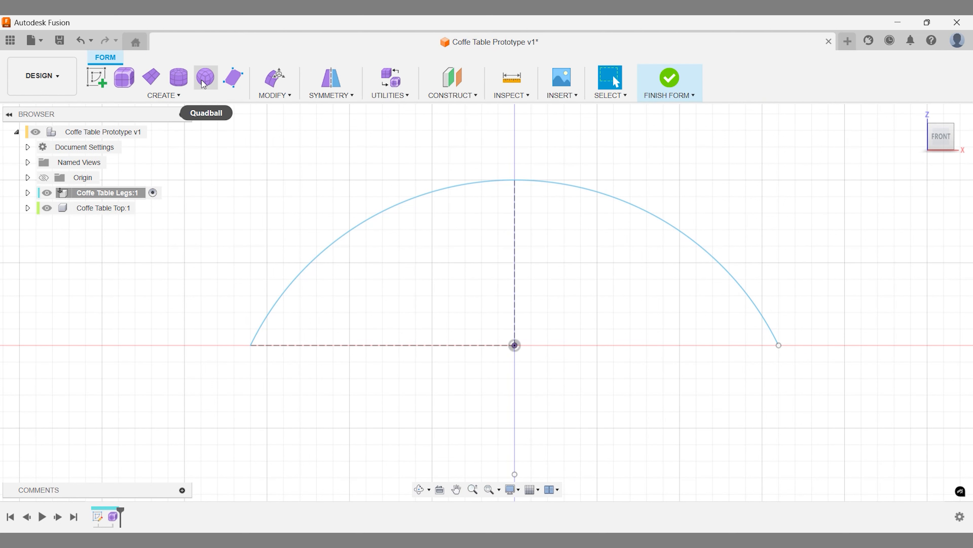
pyautogui.click(191, 95)
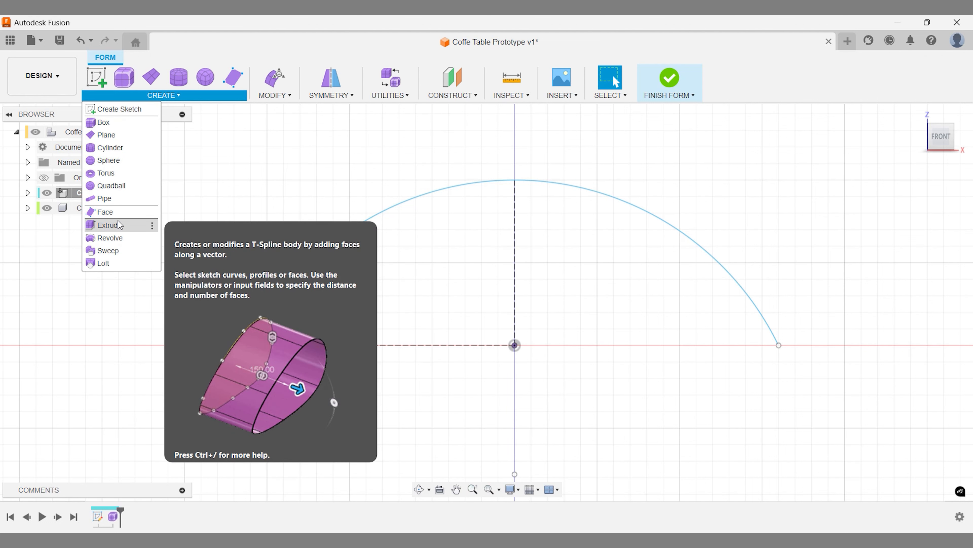
pyautogui.click(120, 226)
pyautogui.click(329, 249)
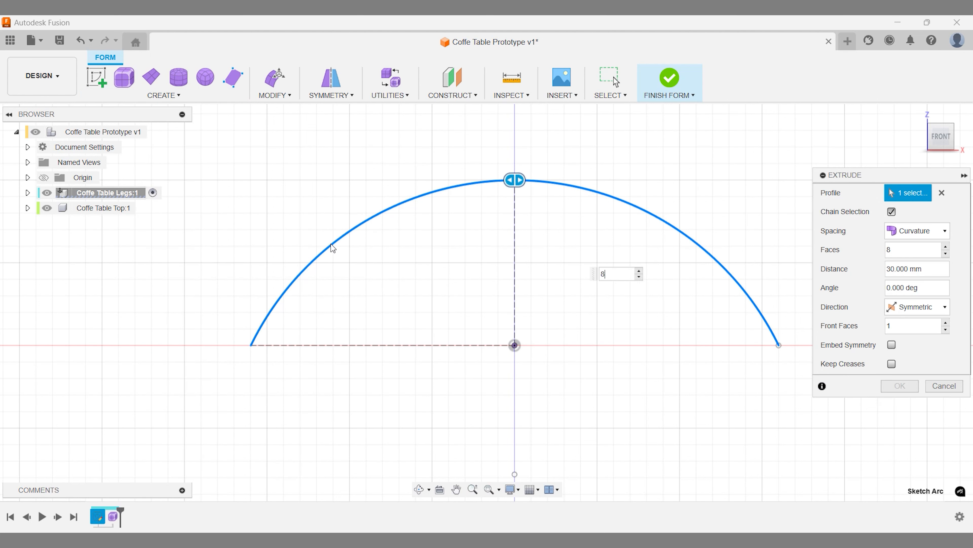
pyautogui.click(919, 113)
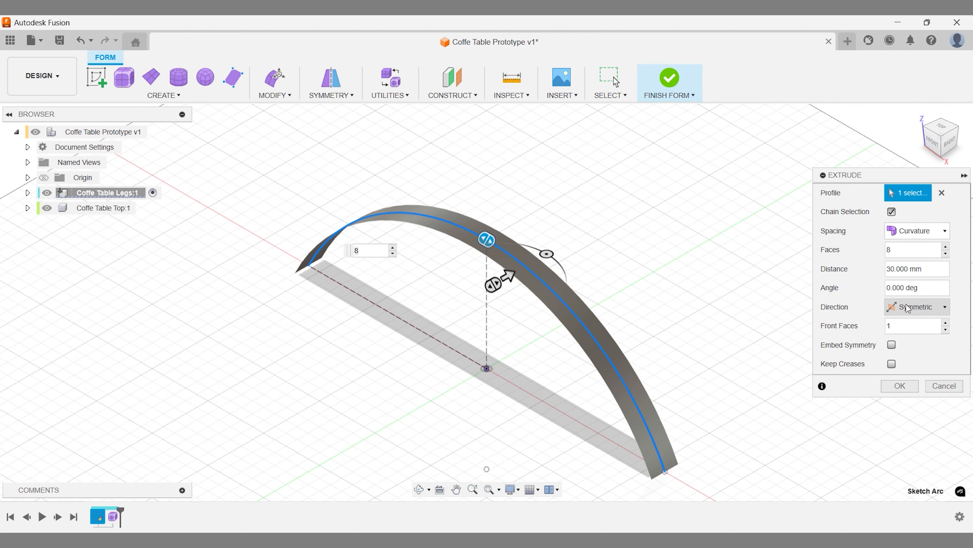
pyautogui.click(899, 386)
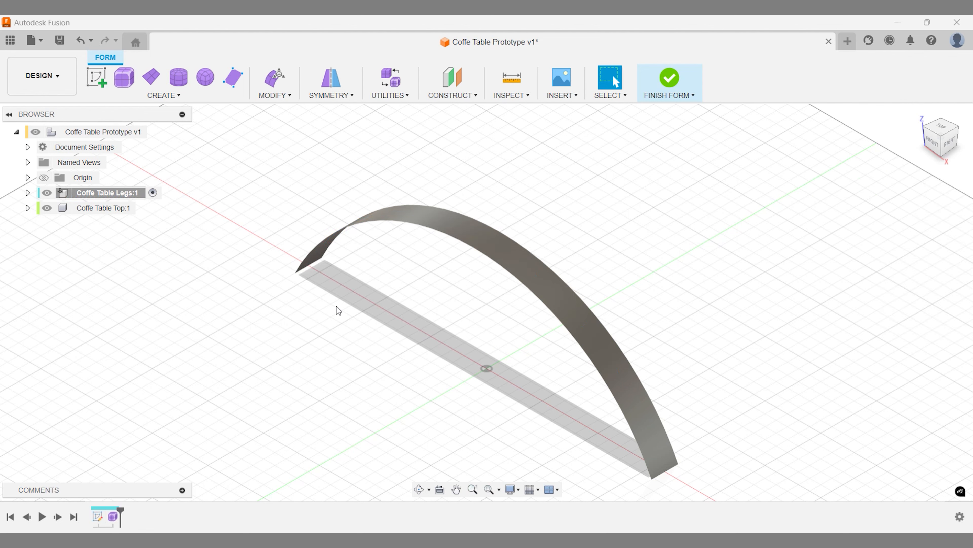
# Thicken the arched T-spline body by -10 mm with the Sharp type and Normal direction, and finish the form.
pyautogui.click(284, 101)
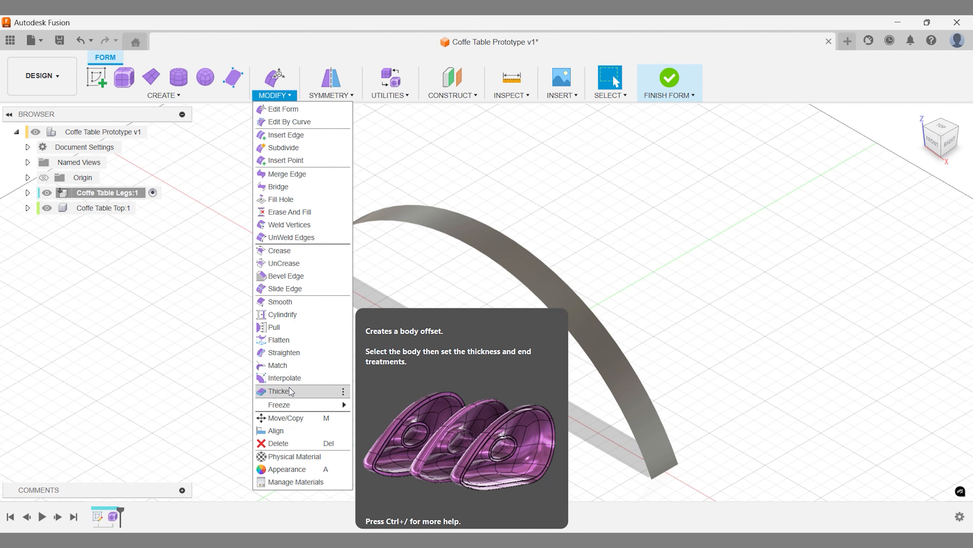
pyautogui.click(291, 391)
pyautogui.click(317, 257)
pyautogui.write('-20')
pyautogui.press('BackSpace')
pyautogui.press('BackSpace')
pyautogui.write('10')
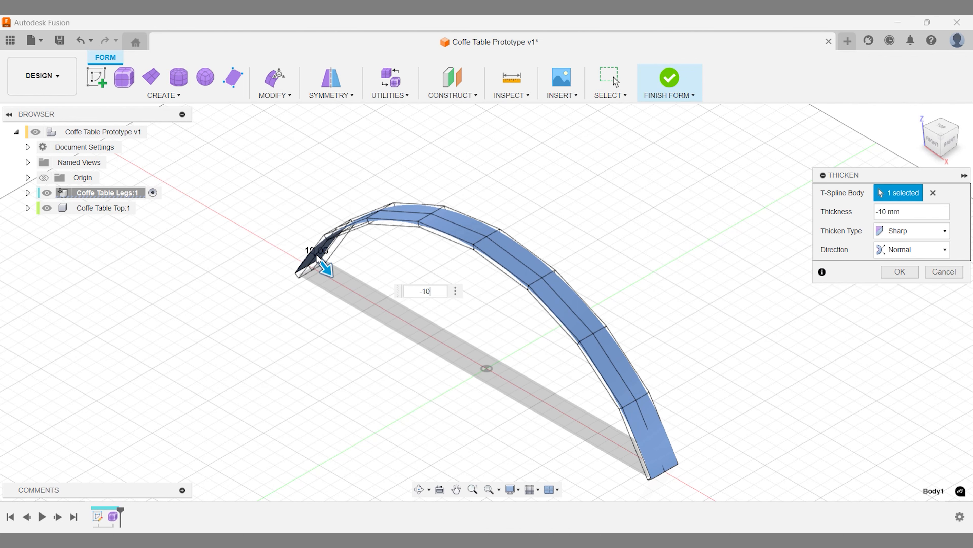
pyautogui.press('Return')
pyautogui.click(933, 138)
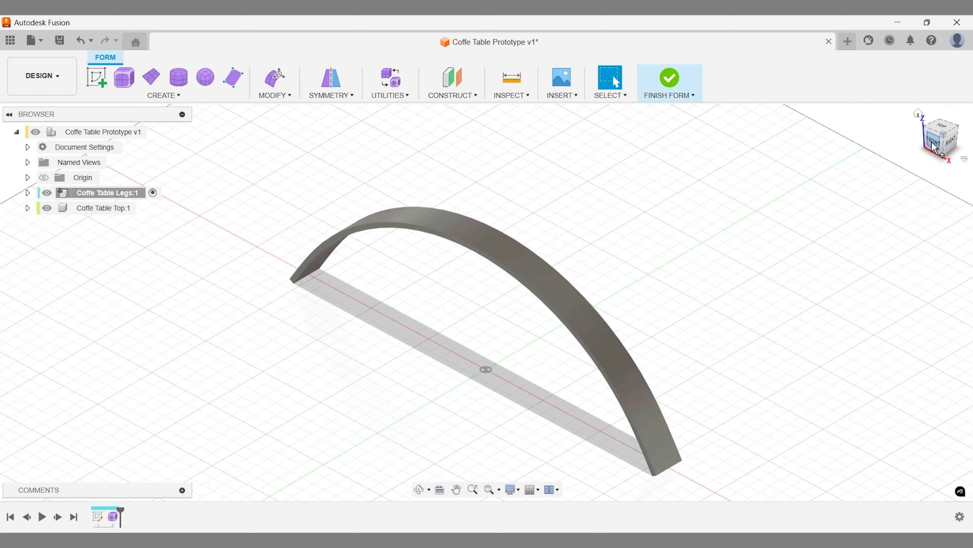
pyautogui.click(931, 129)
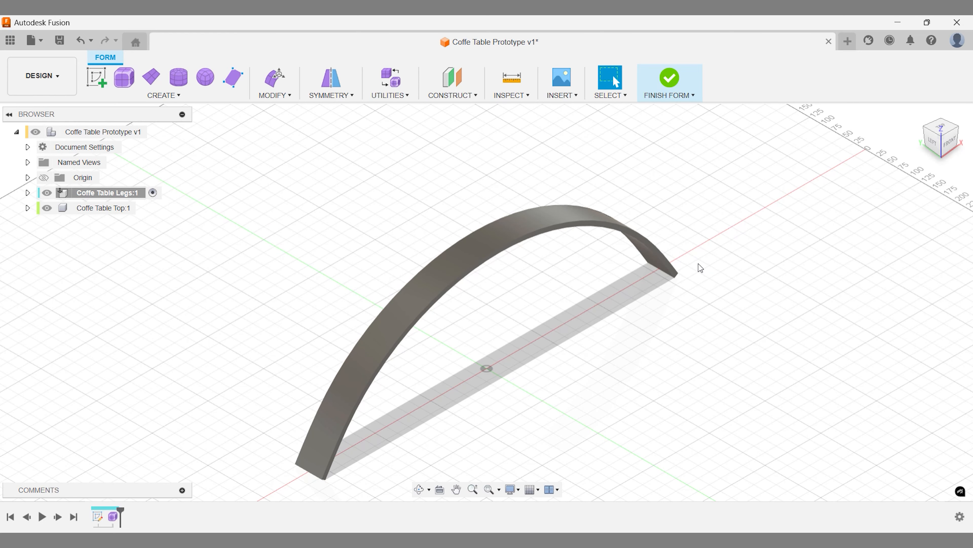
pyautogui.write('sfini')
pyautogui.press('Return')
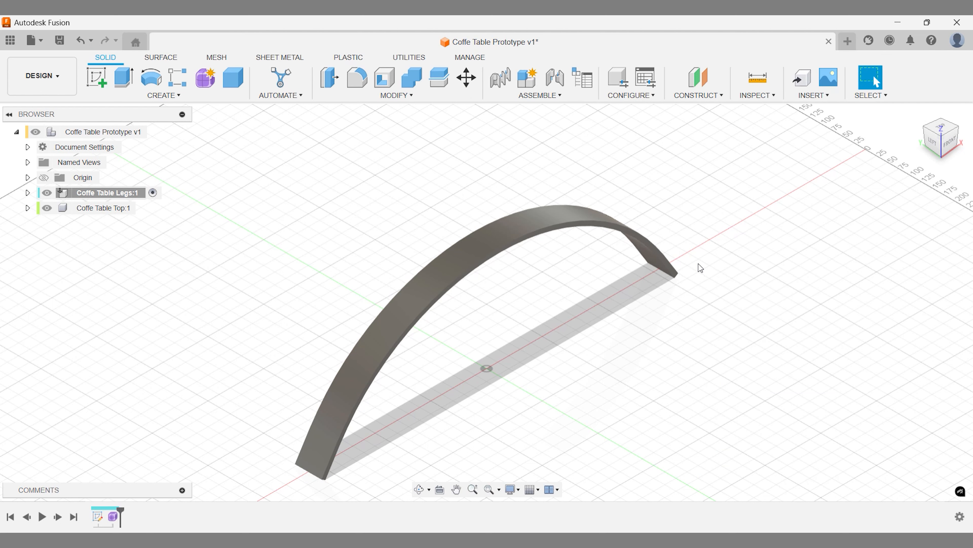
# Select all edges of the arched leg and set up a constant 4 mm fillet on them.
pyautogui.moveTo(761, 154); pyautogui.dragTo(249, 492)
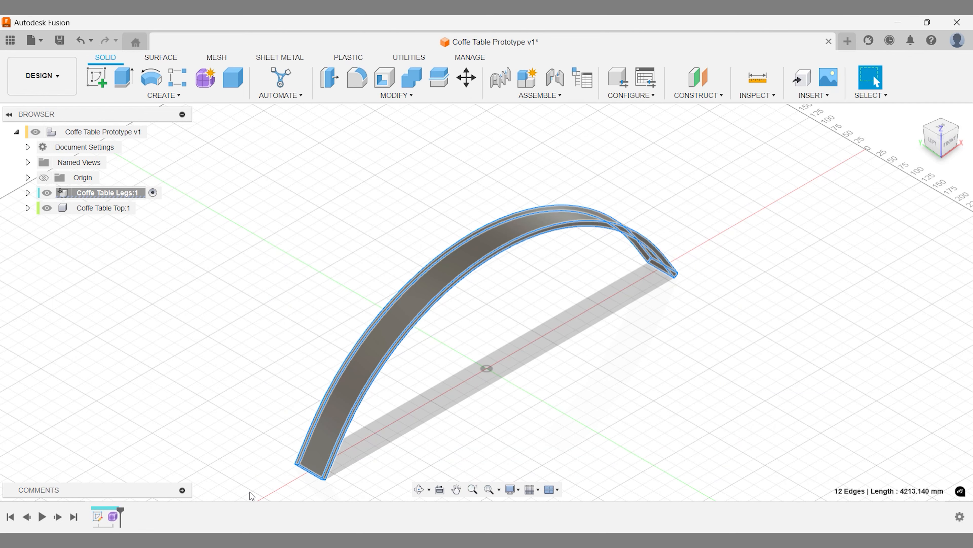
pyautogui.write('f5')
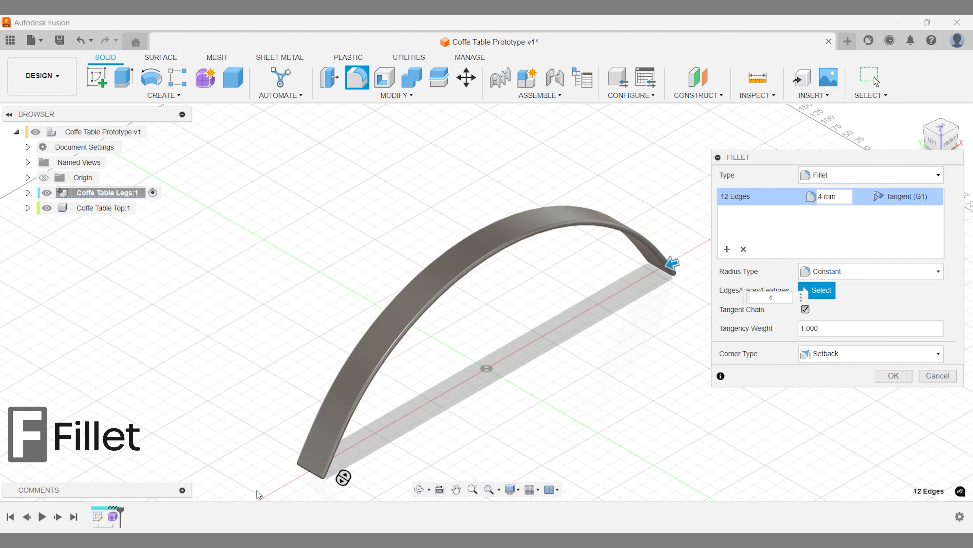
pyautogui.press('BackSpace')
pyautogui.write('4')
pyautogui.press('Return')
# Compare the Rolling Ball and Setback corner types on the leg's end, keep Setback, and apply the fillet.
pyautogui.click(843, 353)
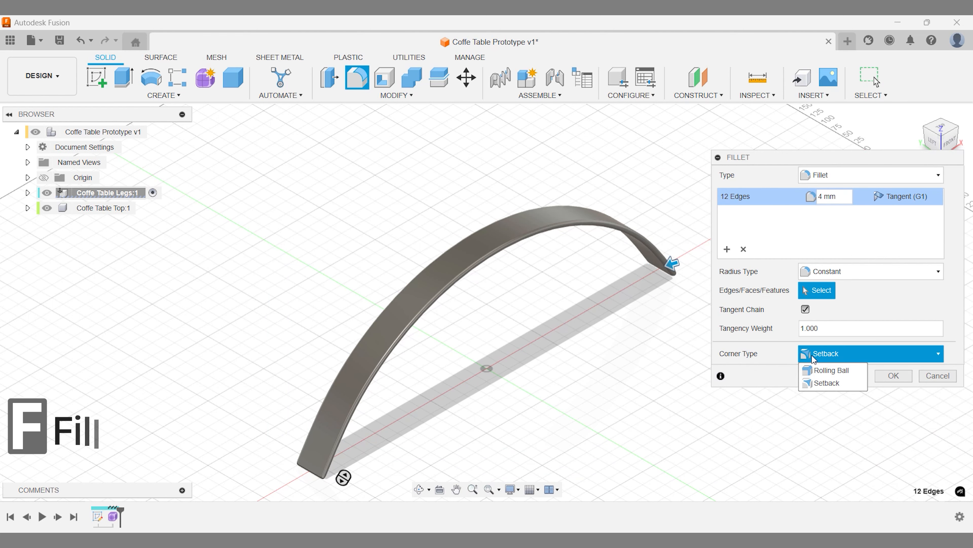
pyautogui.click(828, 369)
pyautogui.click(827, 354)
pyautogui.click(827, 383)
pyautogui.scroll(5, 680, 271)
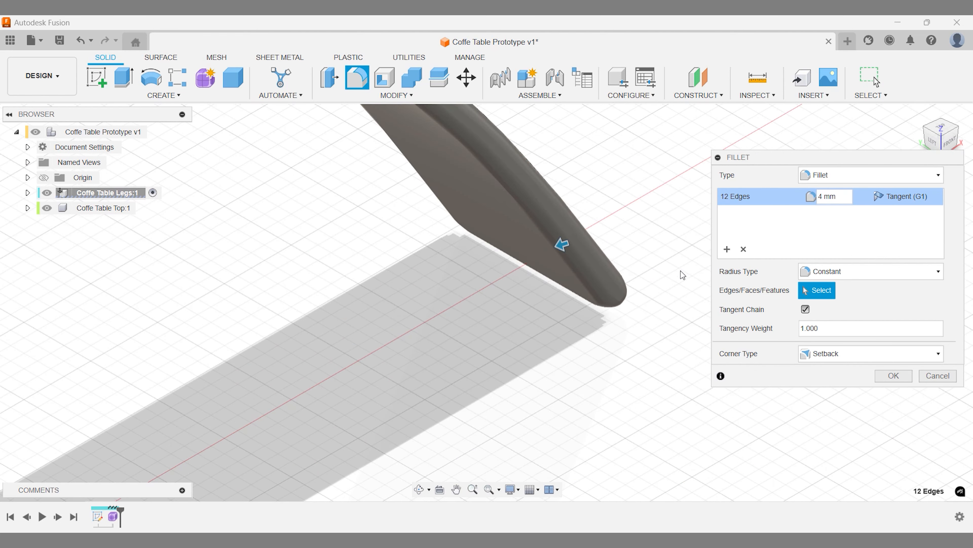
pyautogui.click(827, 355)
pyautogui.click(827, 368)
pyautogui.click(829, 355)
pyautogui.click(831, 382)
pyautogui.click(919, 115)
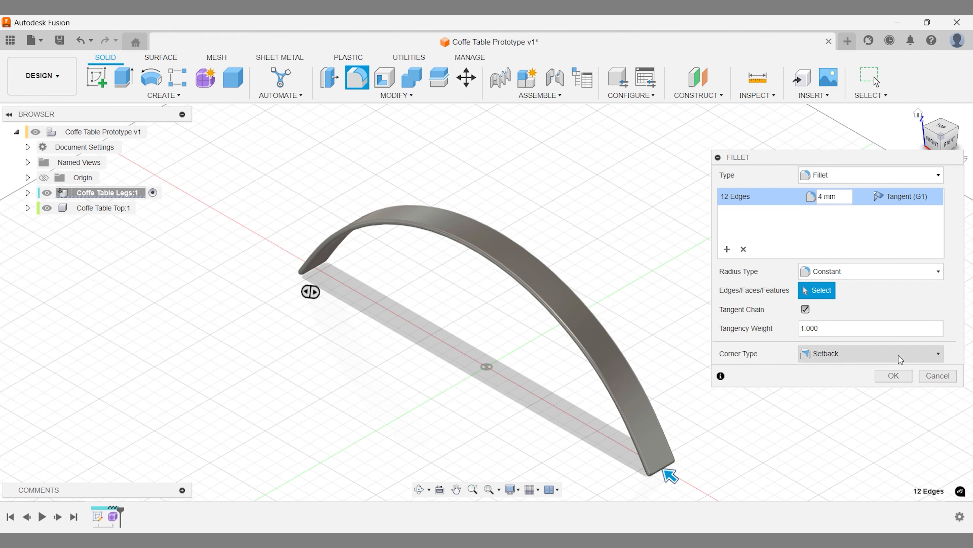
pyautogui.click(896, 374)
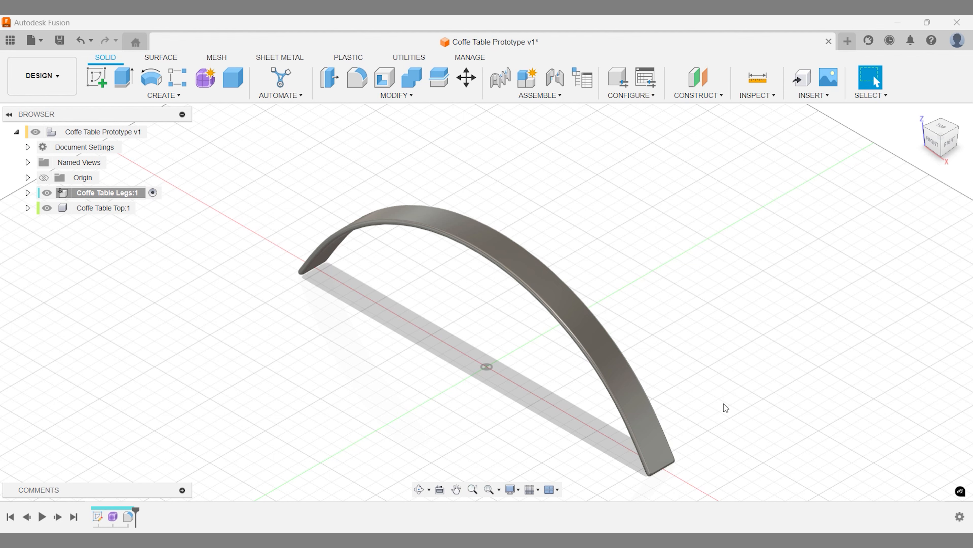
# Start a sketch on the horizontal origin plane and draw a two-point rectangle that encloses the whole leg seen from above.
pyautogui.click(932, 143)
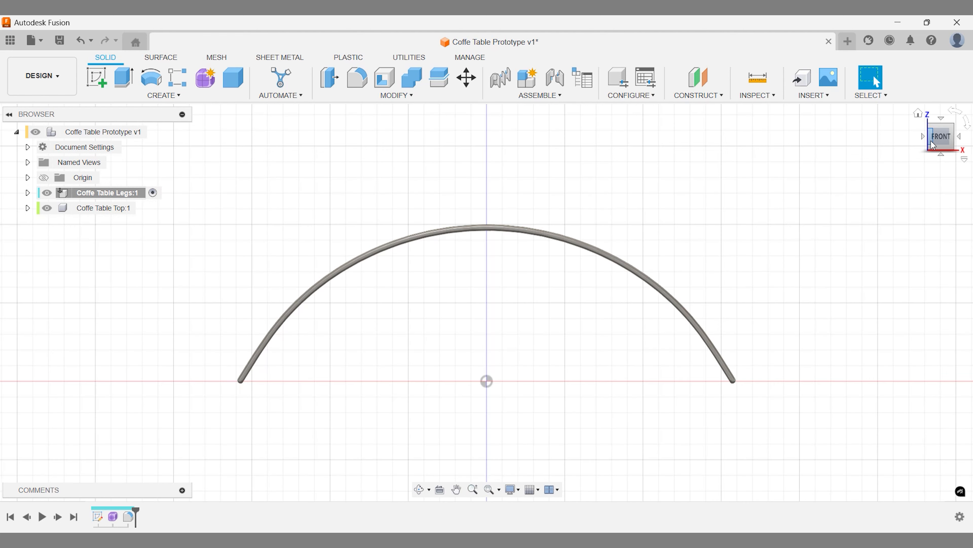
pyautogui.click(918, 113)
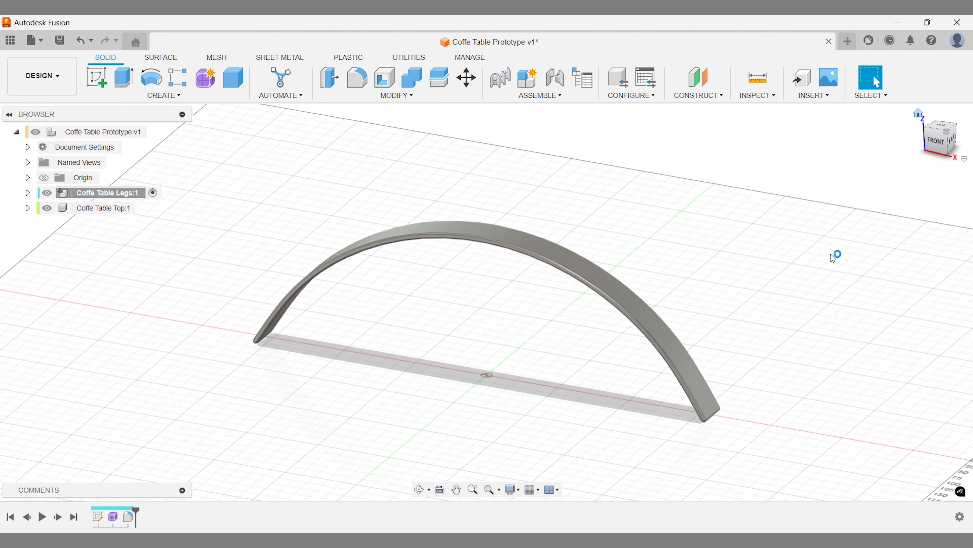
pyautogui.write('ssket')
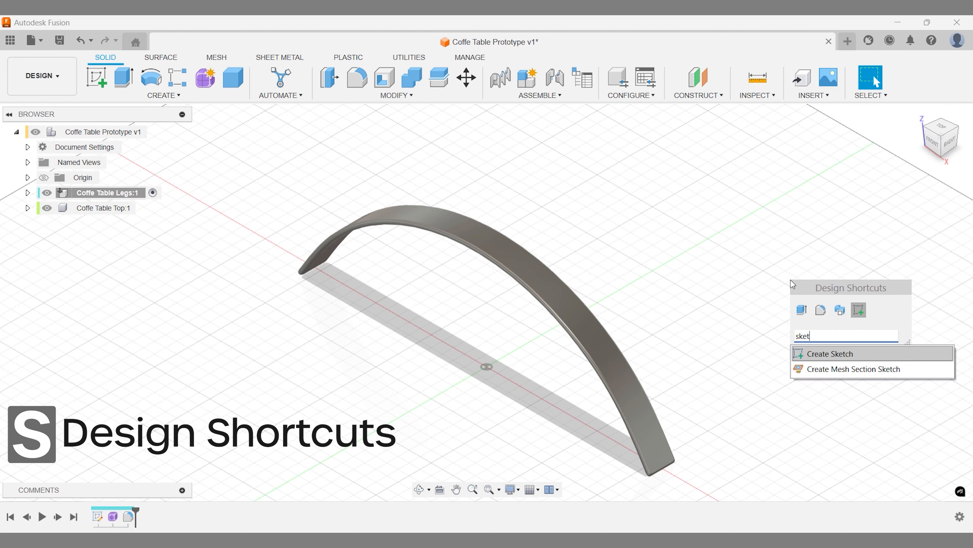
pyautogui.press('Return')
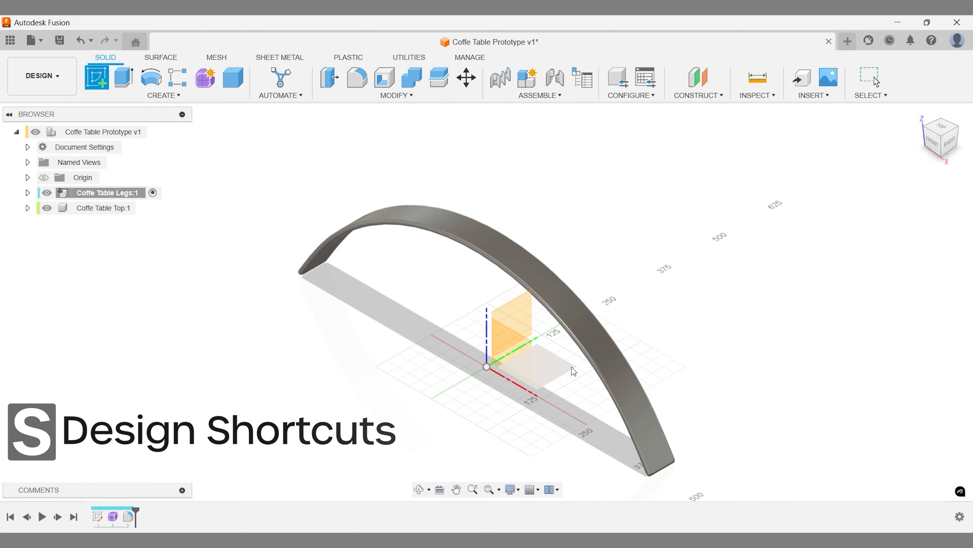
pyautogui.click(571, 367)
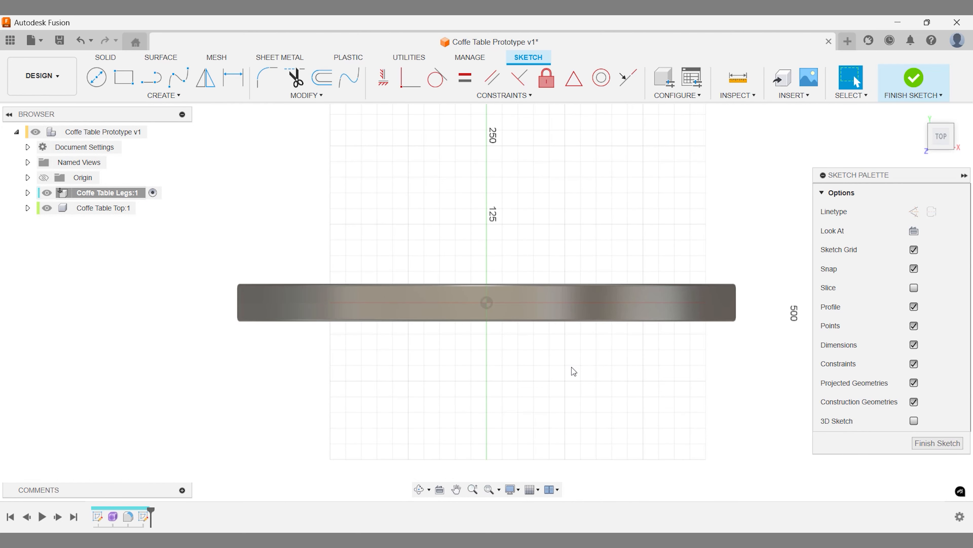
pyautogui.press('r')
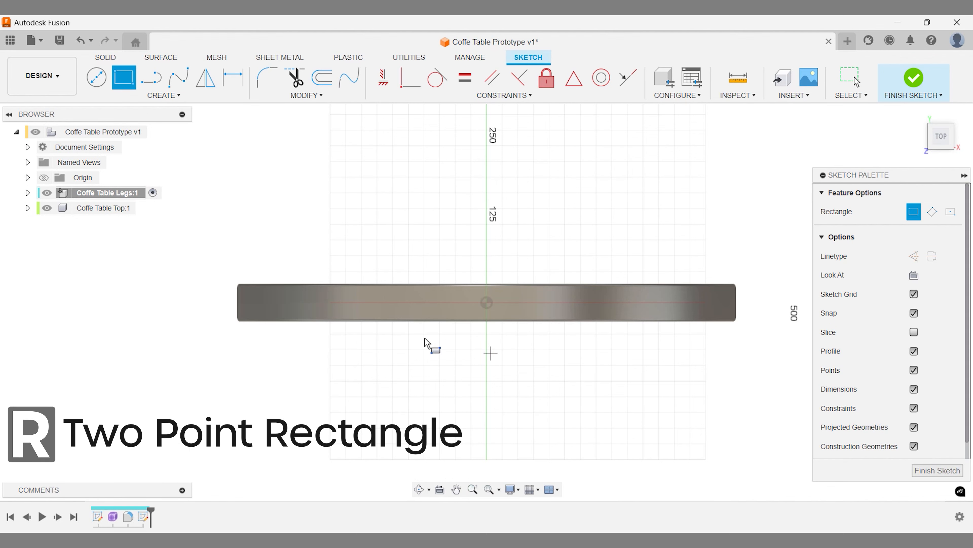
pyautogui.click(221, 271)
pyautogui.press('Tab')
pyautogui.press('Return')
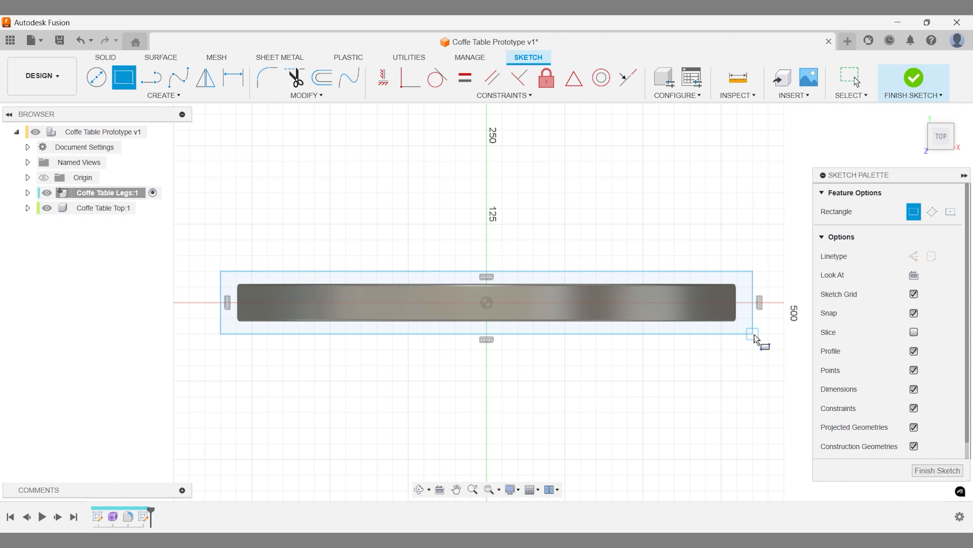
# Set up an extrusion of the enclosing rectangle as a Cut about 94 mm downward below the sketch plane.
pyautogui.press('e')
pyautogui.moveTo(493, 355); pyautogui.dragTo(489, 425)
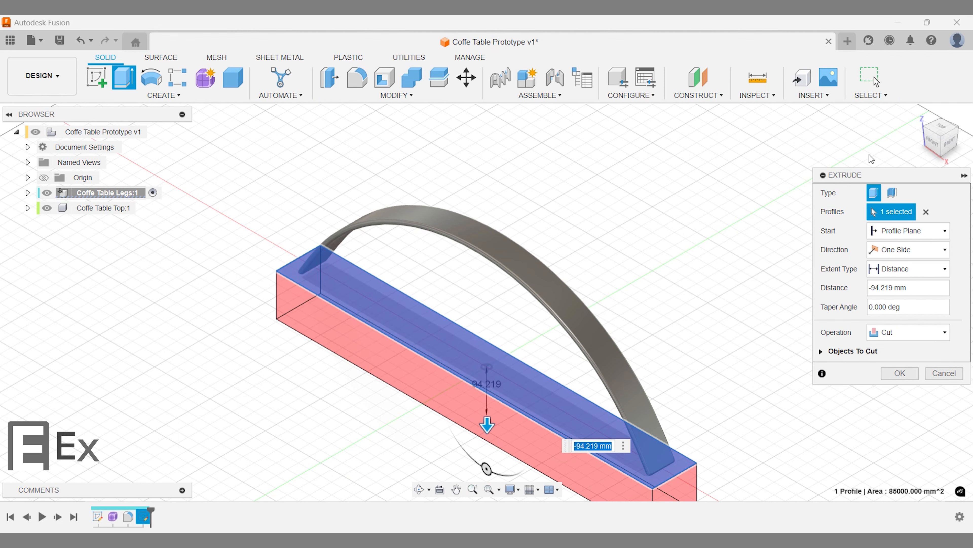
pyautogui.click(930, 148)
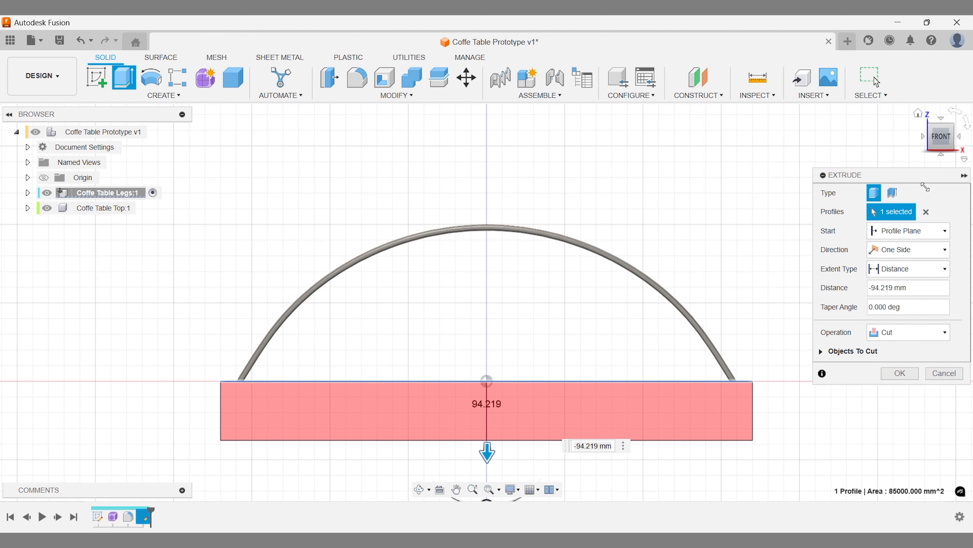
# Try the All and To Object extent types for the cut, picking the arched leg as the target object.
pyautogui.click(930, 269)
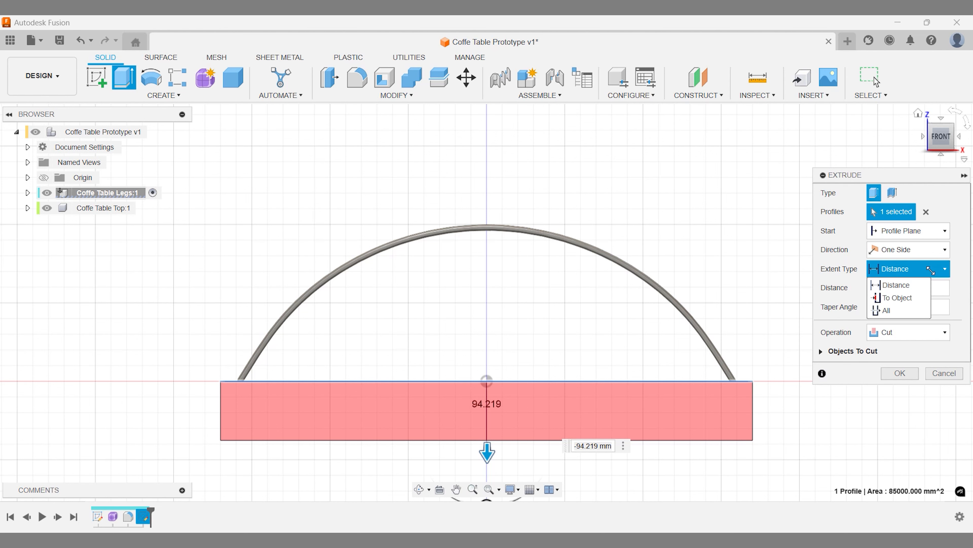
pyautogui.click(908, 312)
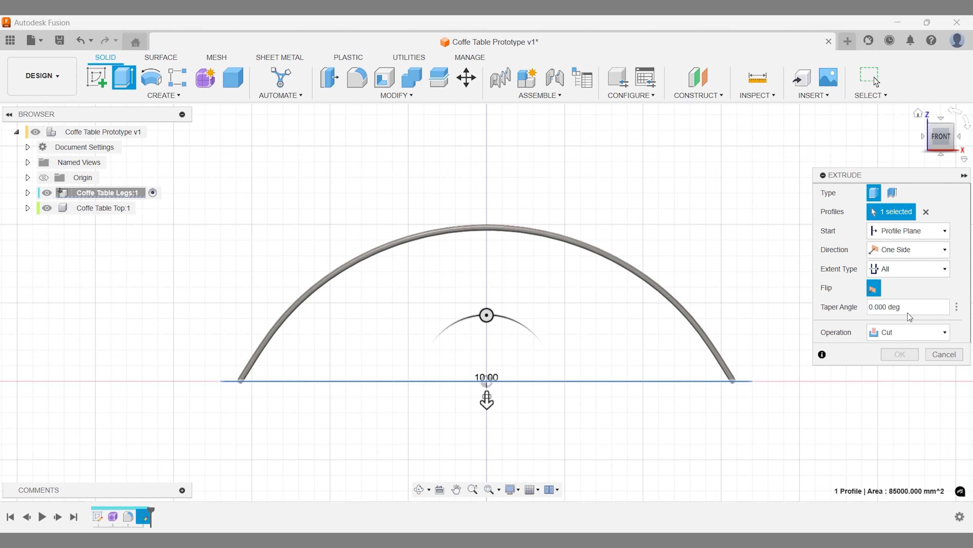
pyautogui.click(920, 272)
pyautogui.click(897, 297)
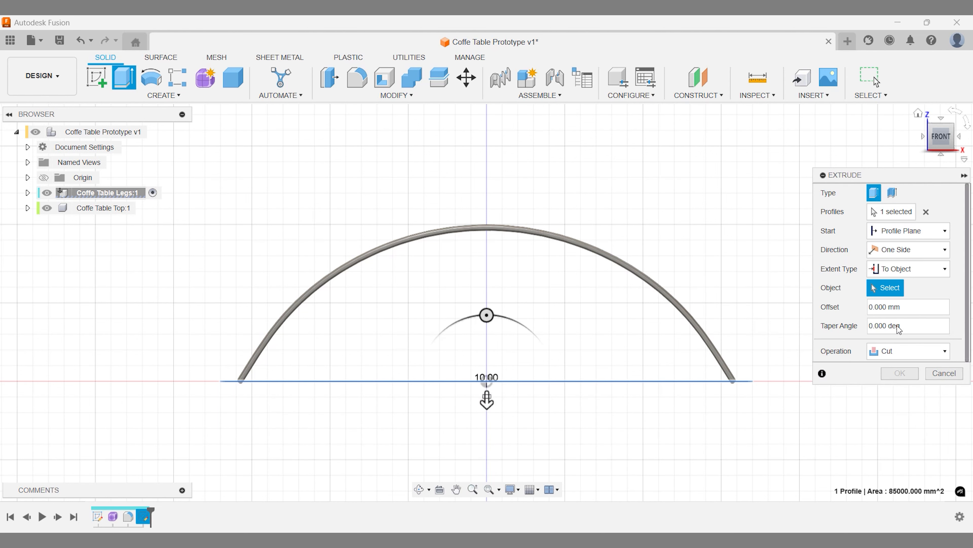
pyautogui.scroll(5, 743, 404)
pyautogui.keyDown('shift'); pyautogui.moveTo(744, 404); pyautogui.dragTo(836, 314, button='middle'); pyautogui.keyUp('shift')
pyautogui.click(718, 362)
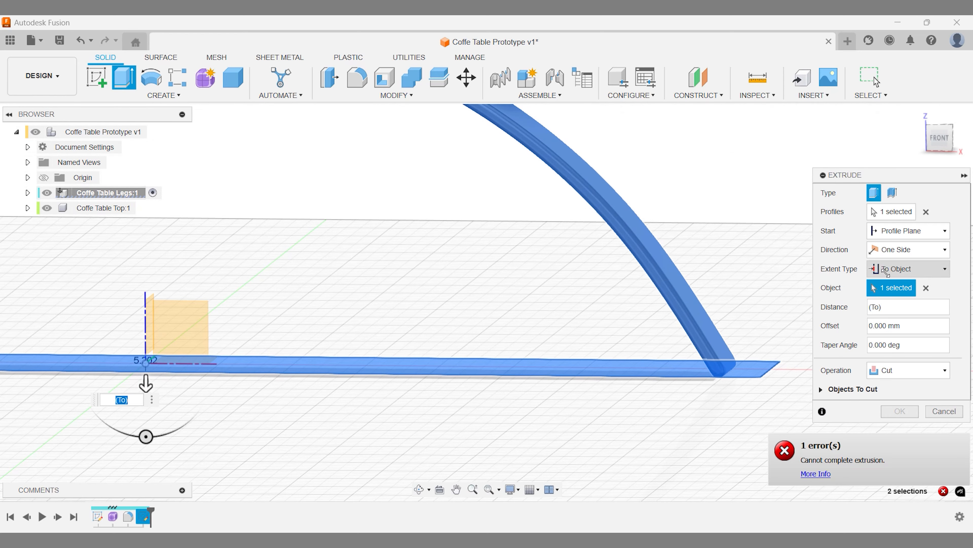
pyautogui.click(890, 270)
pyautogui.click(887, 310)
pyautogui.click(909, 268)
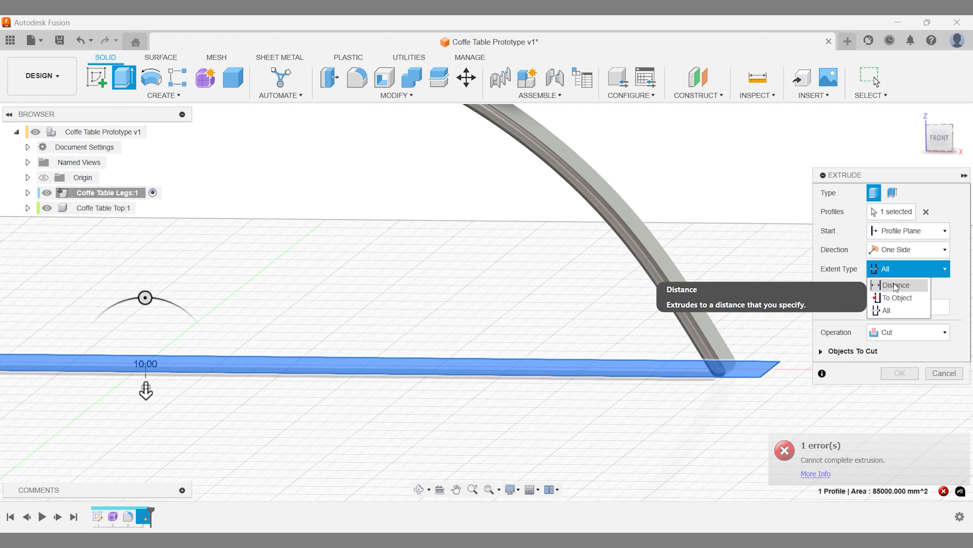
# Set the cut's extent to Distance at about 20 mm downward from the profile plane and apply it.
pyautogui.click(896, 284)
pyautogui.click(940, 138)
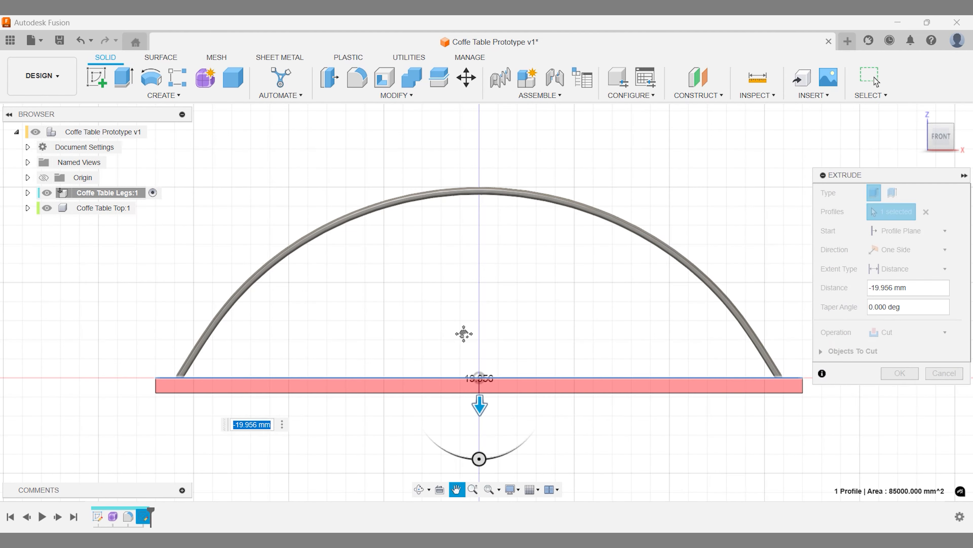
pyautogui.click(911, 374)
pyautogui.keyDown('shift'); pyautogui.moveTo(824, 383); pyautogui.dragTo(865, 219, button='middle'); pyautogui.keyUp('shift')
# Create a copy of the arched leg body with Move/Copy, rotated 180 degrees in the front view about the arch's apex.
pyautogui.press('m')
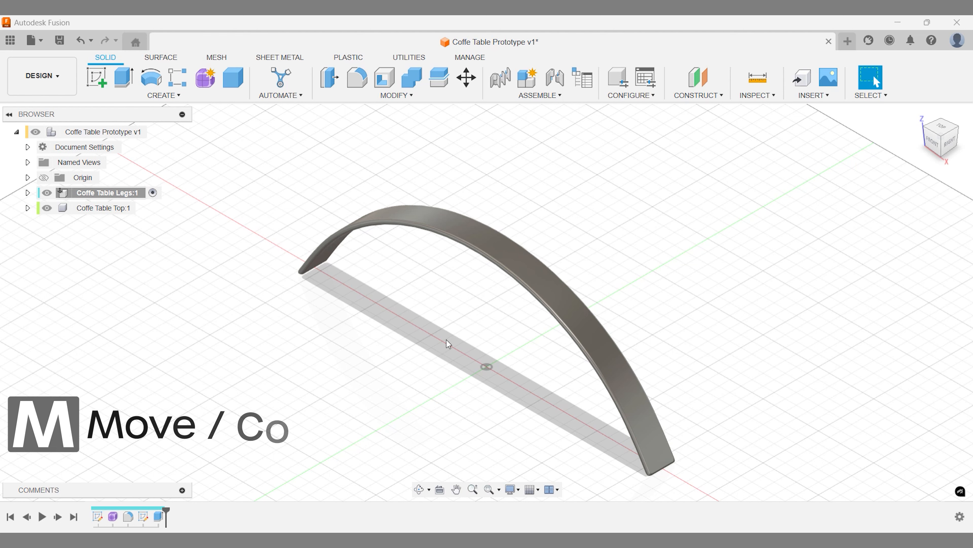
pyautogui.click(464, 232)
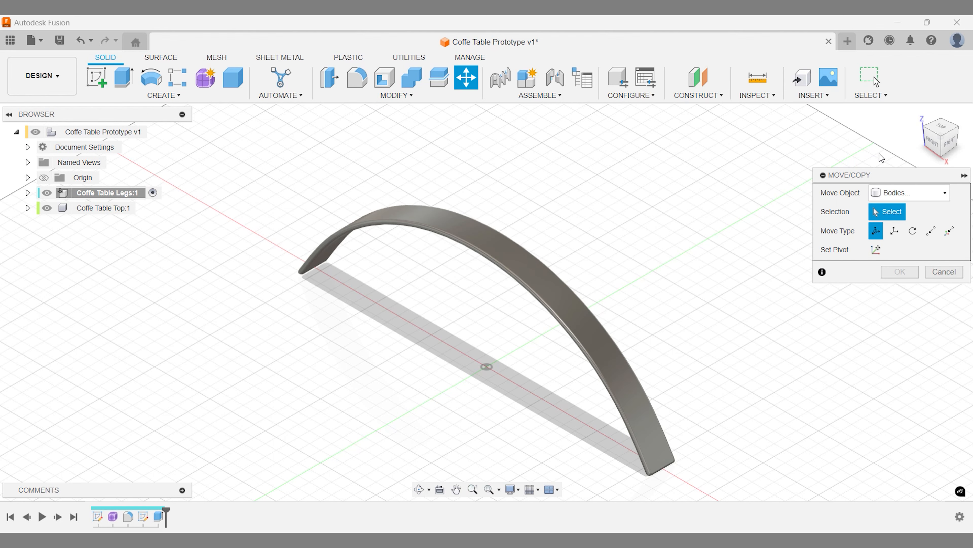
pyautogui.click(933, 142)
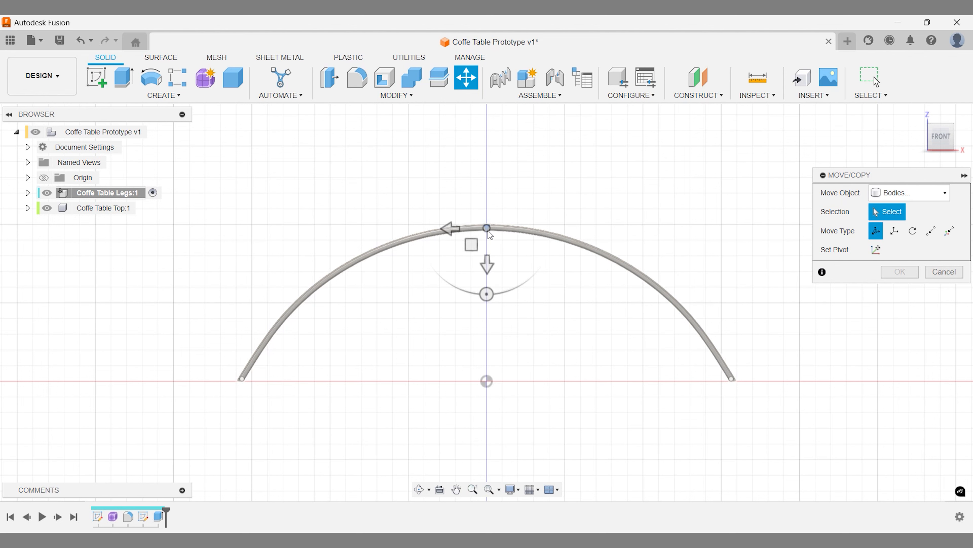
pyautogui.click(486, 230)
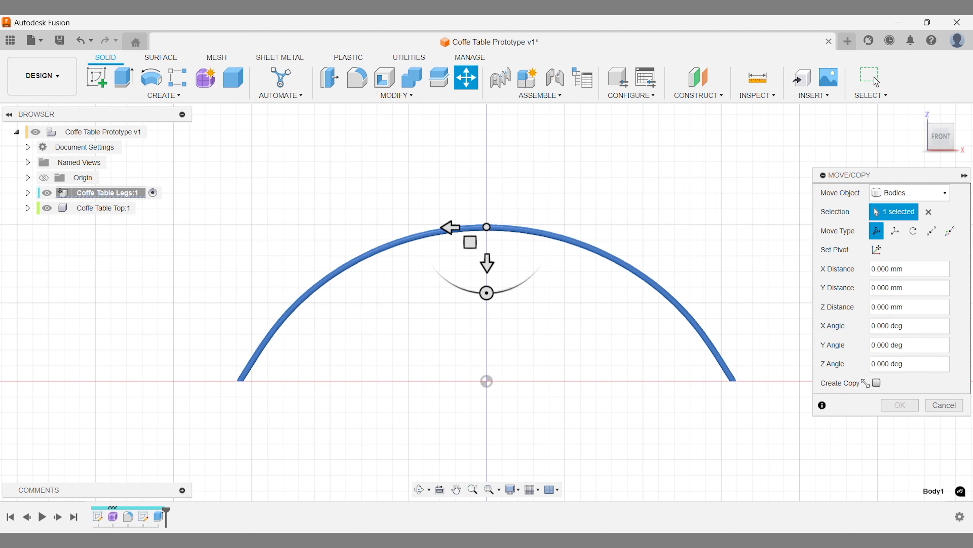
pyautogui.moveTo(513, 294); pyautogui.dragTo(575, 241)
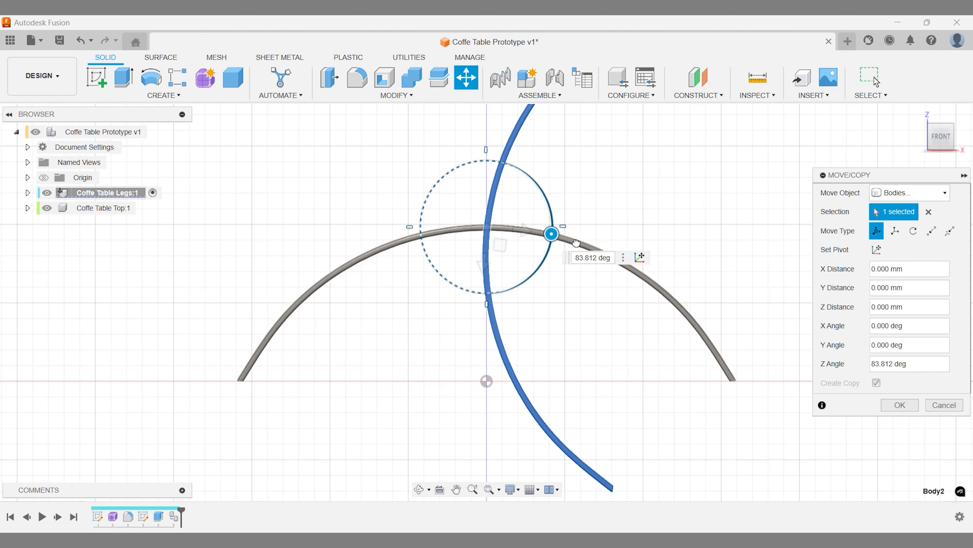
pyautogui.press('Return')
pyautogui.scroll(-3, 934, 122)
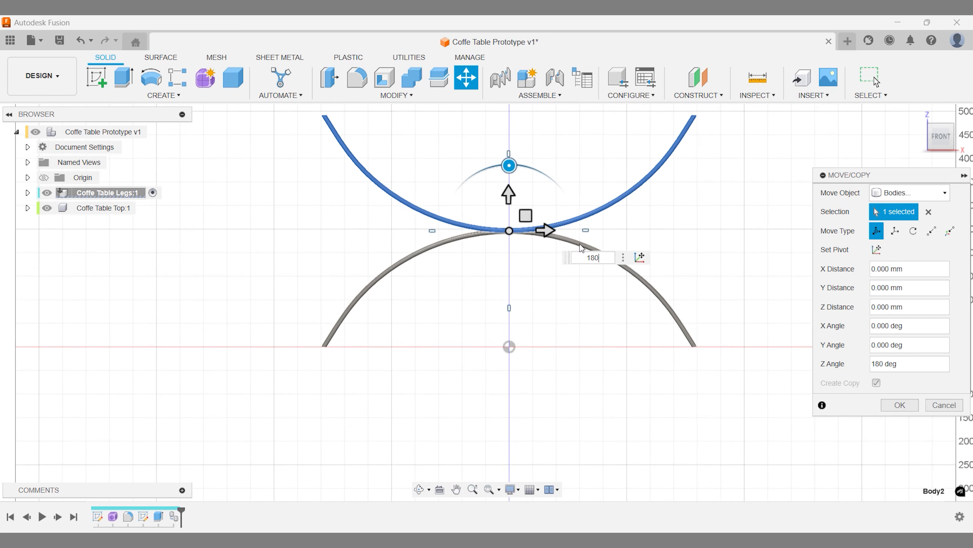
pyautogui.click(918, 113)
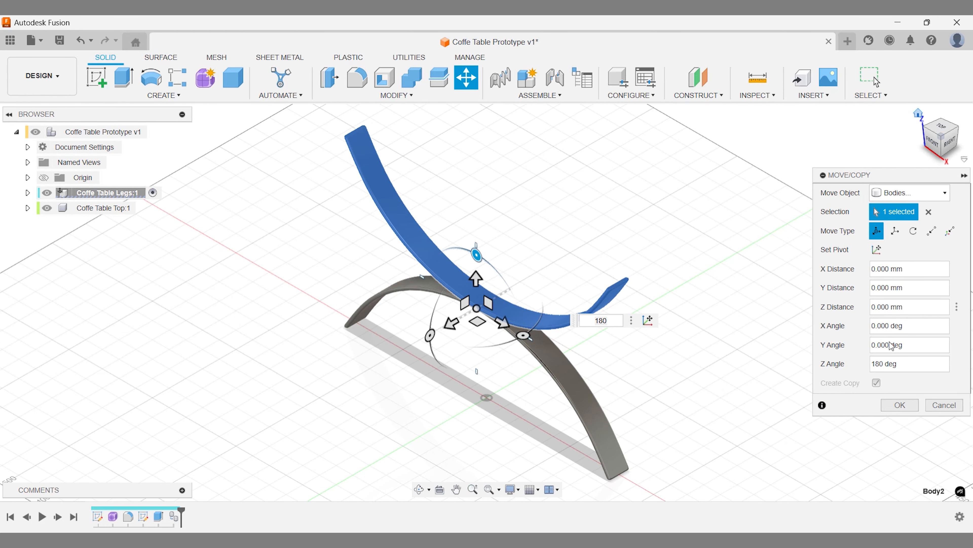
pyautogui.click(899, 404)
pyautogui.scroll(-2, 752, 314)
pyautogui.scroll(-2, 432, 352)
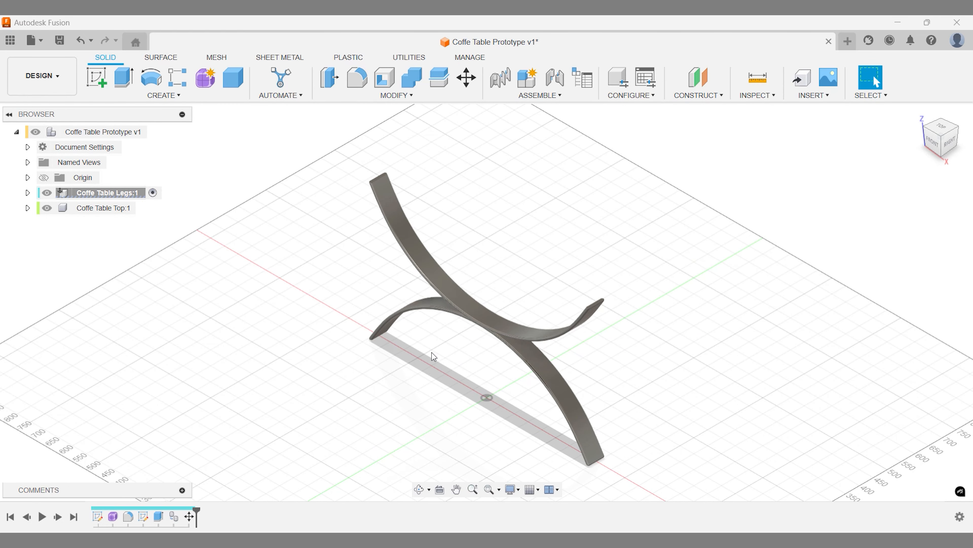
# Start a Move/Copy on both arched leg bodies with Create Copy enabled.
pyautogui.press('m')
pyautogui.moveTo(306, 143); pyautogui.dragTo(668, 481)
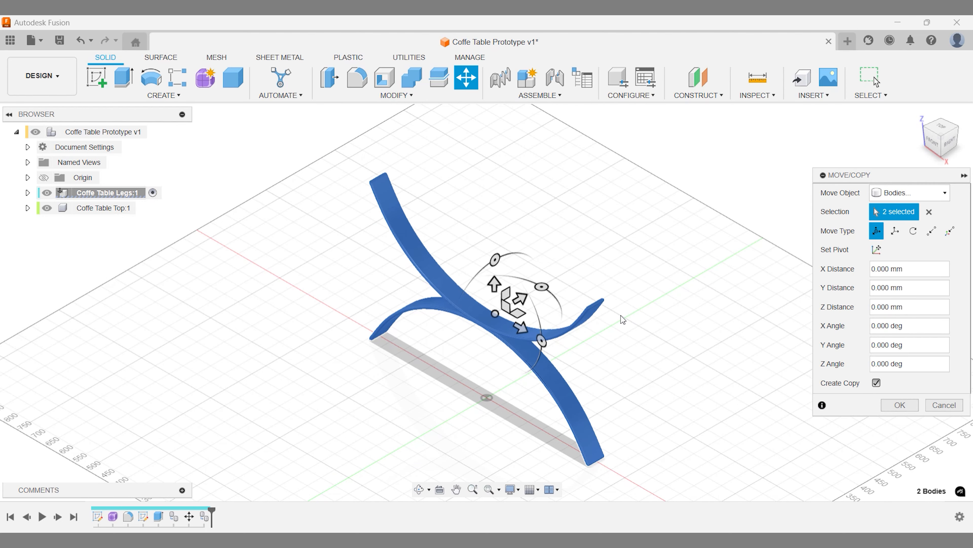
pyautogui.scroll(5, 504, 318)
# Relocate the move pivot to the middle of the upper arch's edge where the two arches meet.
pyautogui.click(877, 250)
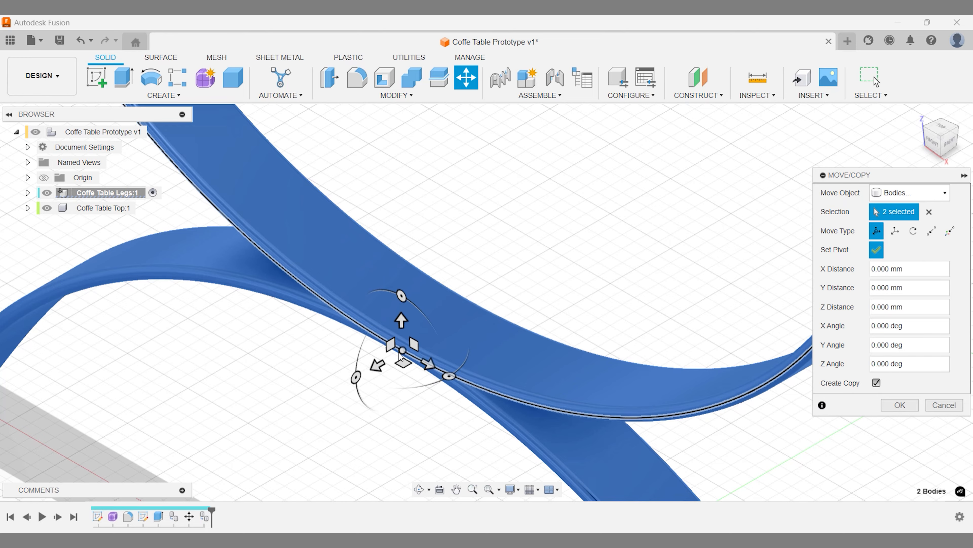
pyautogui.scroll(-3, 399, 354)
pyautogui.moveTo(537, 386); pyautogui.dragTo(570, 370, button='middle')
pyautogui.click(932, 142)
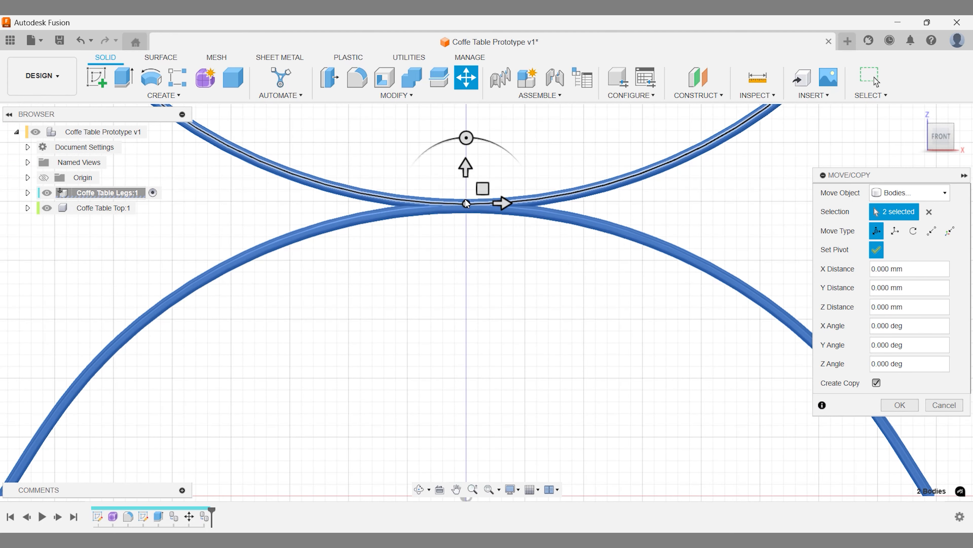
pyautogui.click(465, 203)
pyautogui.keyDown('shift'); pyautogui.moveTo(466, 203); pyautogui.dragTo(453, 332, button='middle'); pyautogui.keyUp('shift')
pyautogui.scroll(-3, 452, 331)
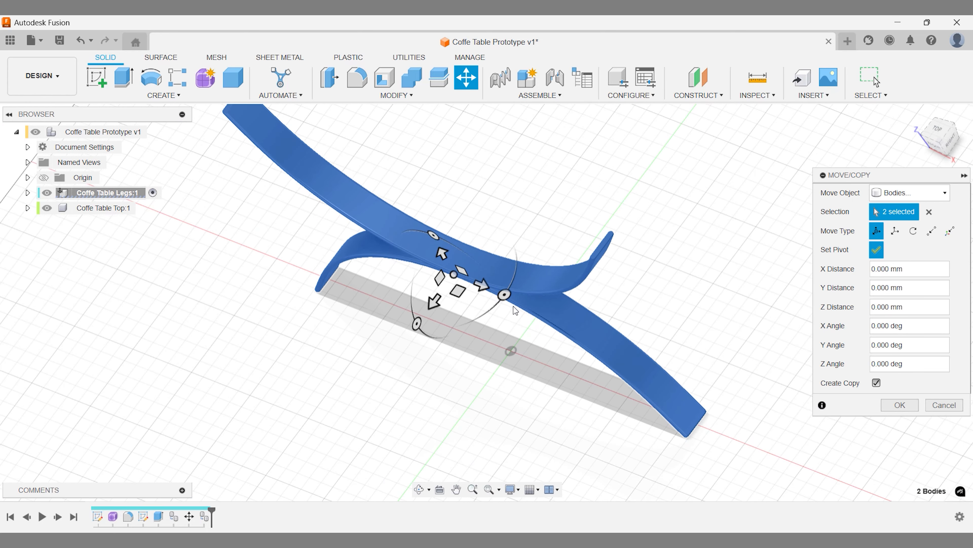
pyautogui.click(877, 250)
# Try rotating the copied legs about 86 degrees around the Y axis of the manipulator, and undo the rotation.
pyautogui.moveTo(417, 324); pyautogui.dragTo(524, 198)
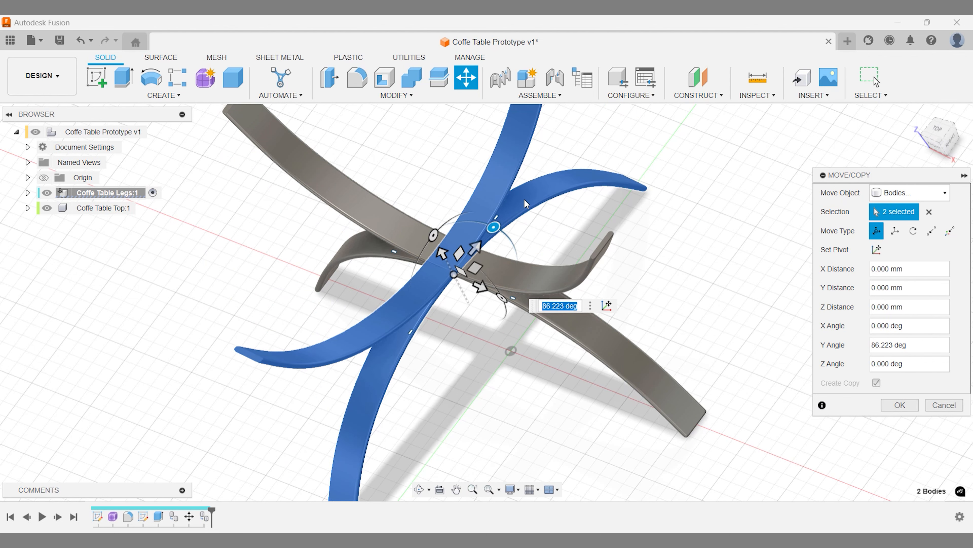
pyautogui.hotkey('ctrl', 'z')
pyautogui.scroll(3, 433, 298)
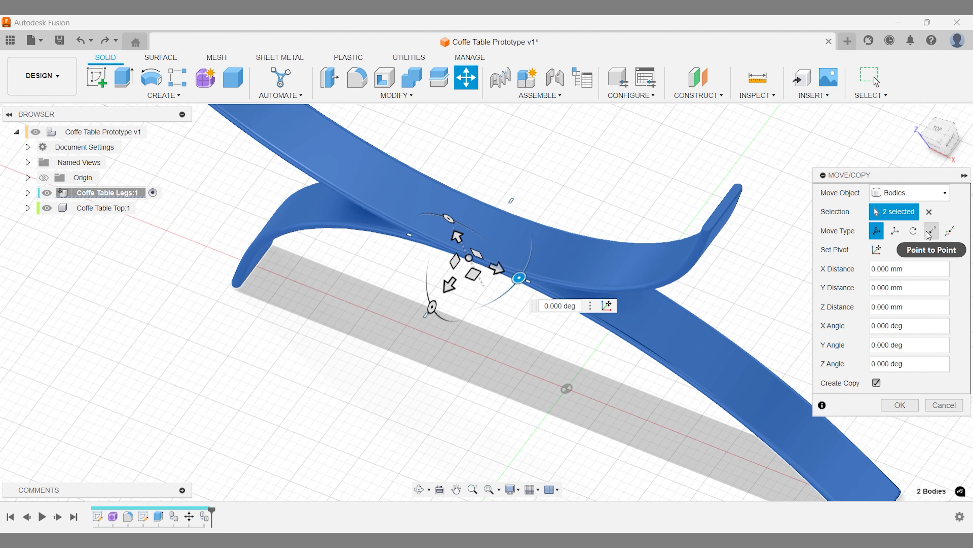
# Change the move type to Rotate, show the origin, and rotate the copied legs 90 degrees about the vertical Z axis.
pyautogui.click(915, 230)
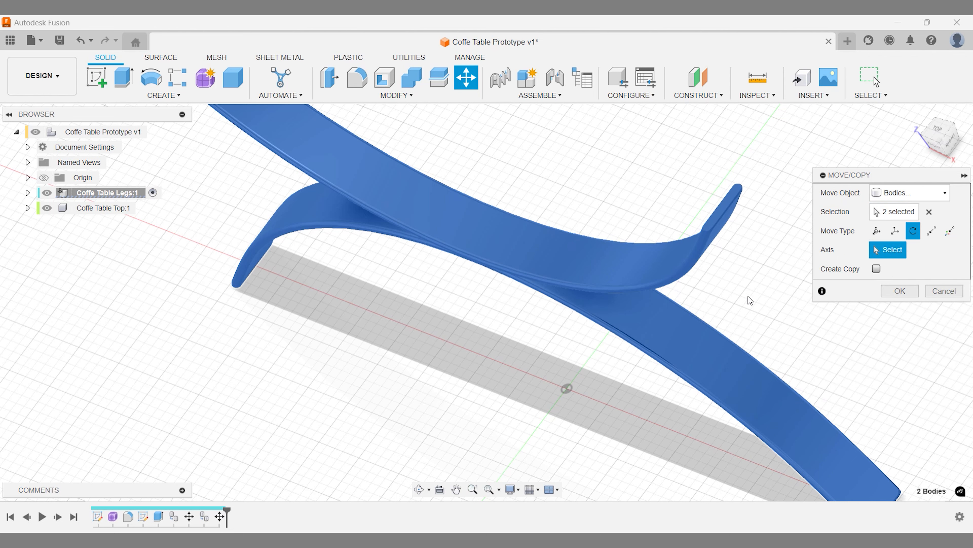
pyautogui.scroll(-2, 728, 305)
pyautogui.click(44, 178)
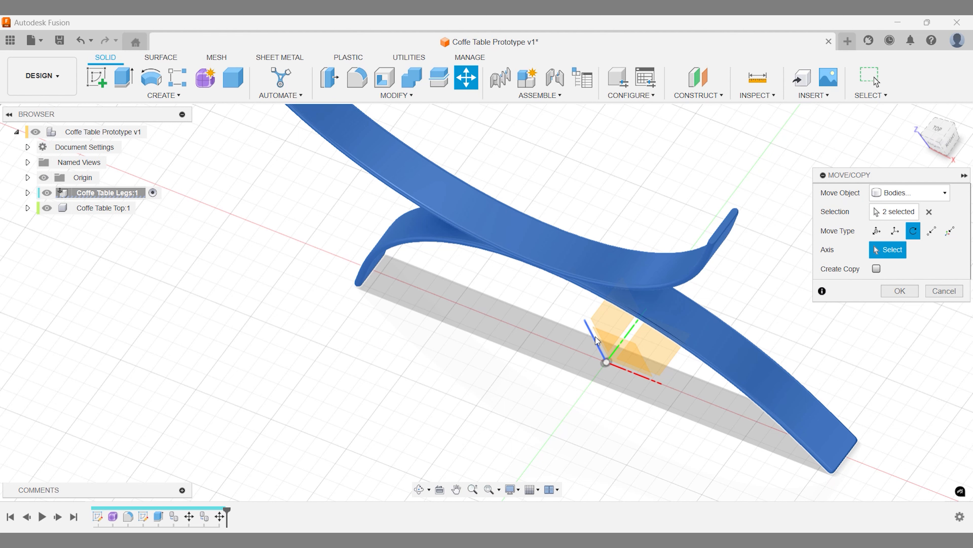
pyautogui.click(595, 336)
pyautogui.moveTo(640, 308); pyautogui.dragTo(605, 306)
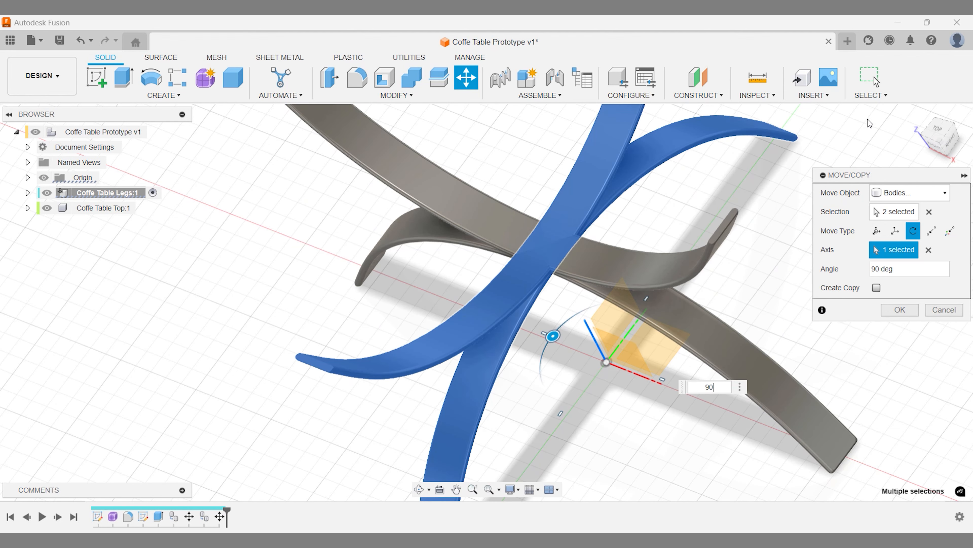
pyautogui.click(912, 124)
pyautogui.scroll(2, 460, 345)
pyautogui.keyDown('shift'); pyautogui.moveTo(402, 345); pyautogui.dragTo(558, 362, button='middle'); pyautogui.keyUp('shift')
pyautogui.scroll(-1, 507, 332)
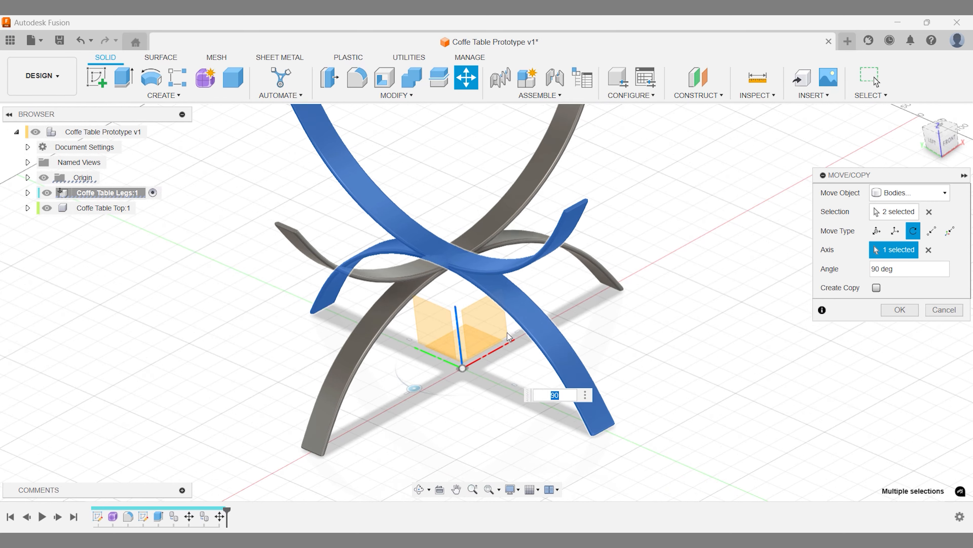
pyautogui.click(900, 309)
pyautogui.click(941, 127)
pyautogui.click(931, 128)
pyautogui.click(919, 115)
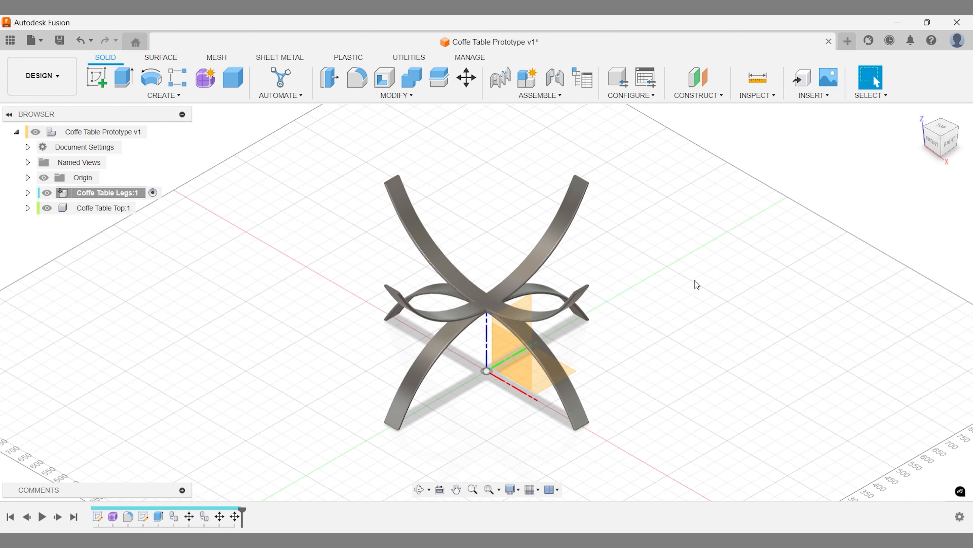
pyautogui.keyDown('shift'); pyautogui.moveTo(697, 285); pyautogui.dragTo(695, 239, button='middle'); pyautogui.keyUp('shift')
pyautogui.click(938, 136)
pyautogui.click(919, 113)
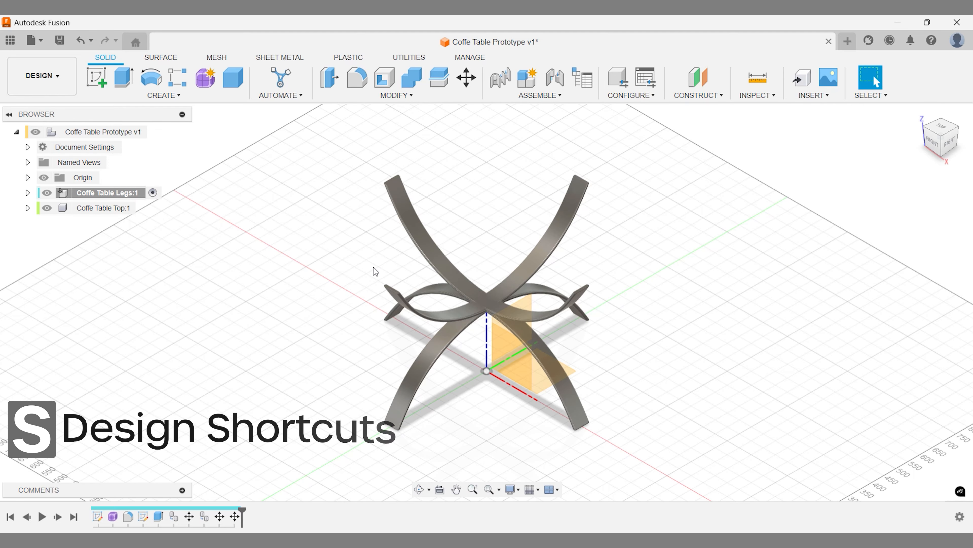
# Activate the Coffe Table Top component and start a sketch on the flat upper end face of one of the raised legs.
pyautogui.write('sske')
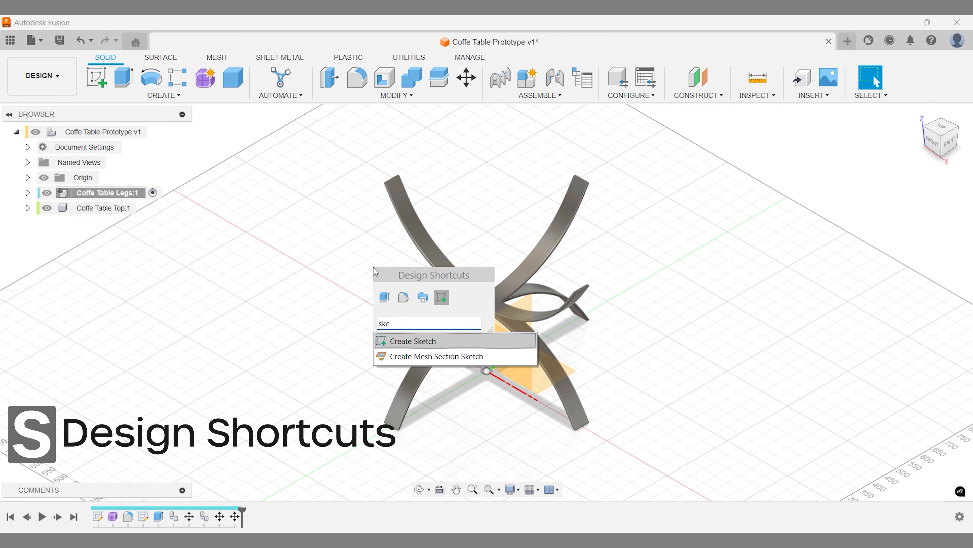
pyautogui.press('Escape')
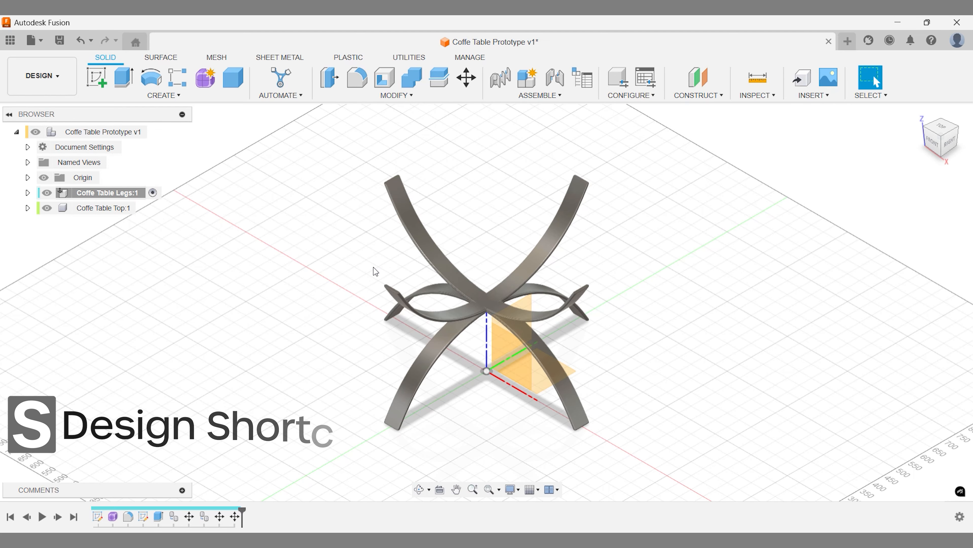
pyautogui.click(147, 208)
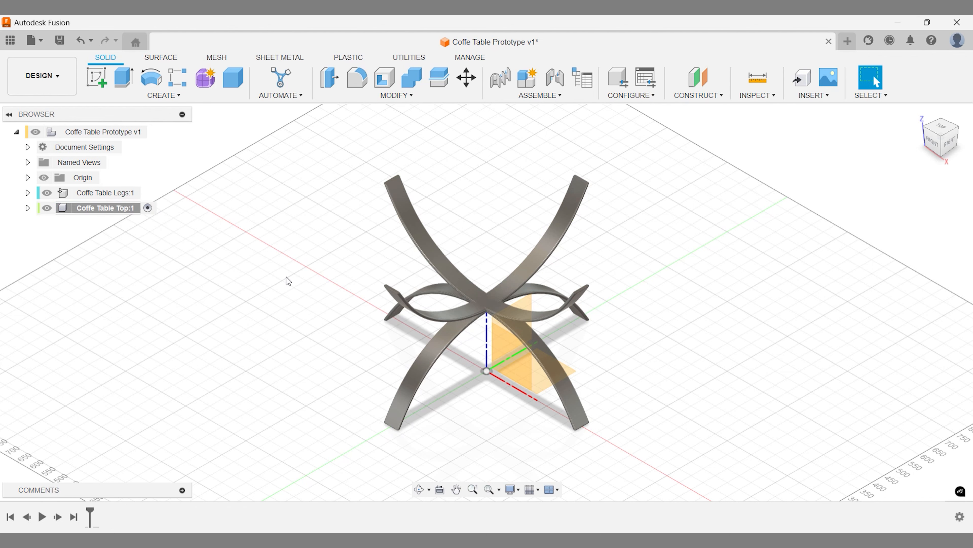
pyautogui.write('sske')
pyautogui.press('Return')
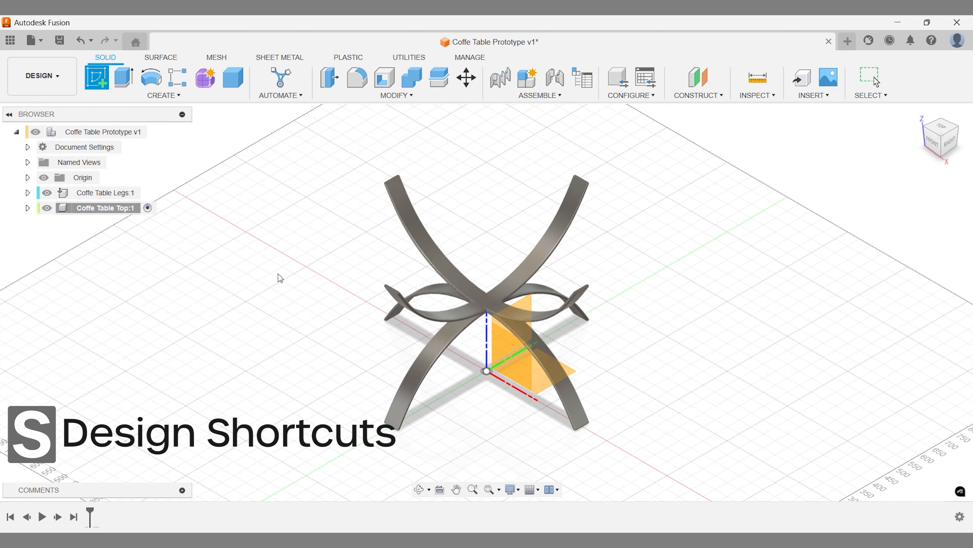
pyautogui.scroll(6, 400, 273)
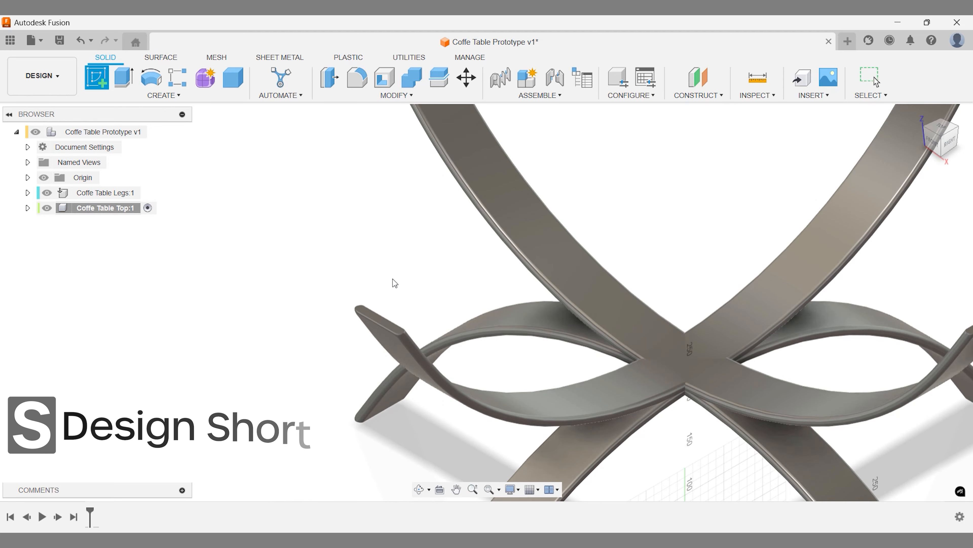
pyautogui.click(378, 320)
# Sketch a circle about 900 mm in diameter centred on the origin where the legs cross.
pyautogui.press('c')
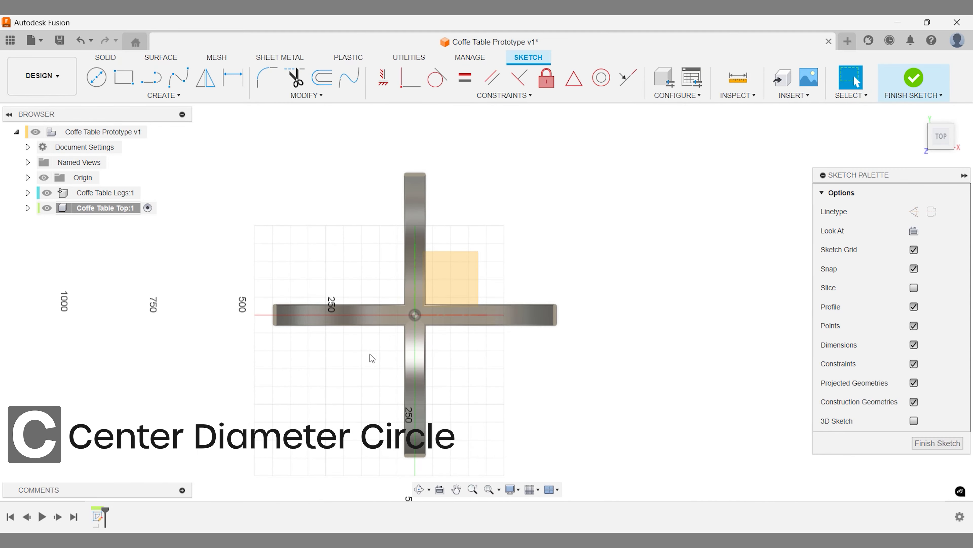
pyautogui.click(415, 315)
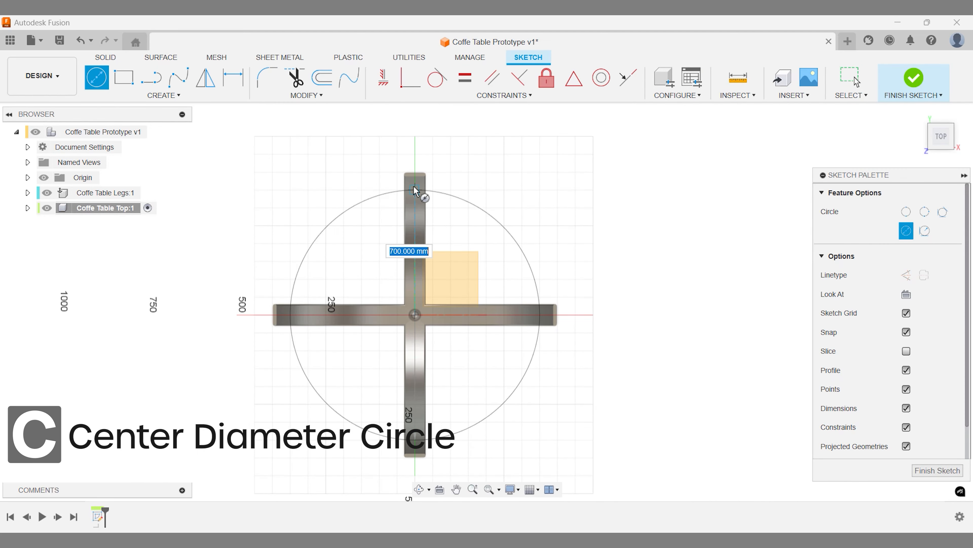
pyautogui.click(415, 157)
# Extrude the circular profile 20 mm upward as a new body to form the table top.
pyautogui.press('e')
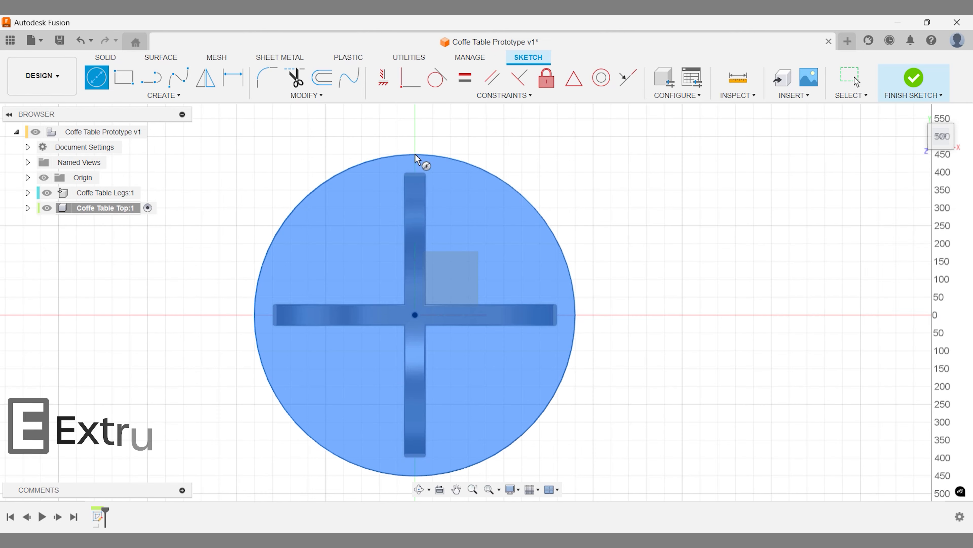
pyautogui.click(912, 116)
pyautogui.moveTo(489, 230); pyautogui.dragTo(486, 225)
pyautogui.write('20')
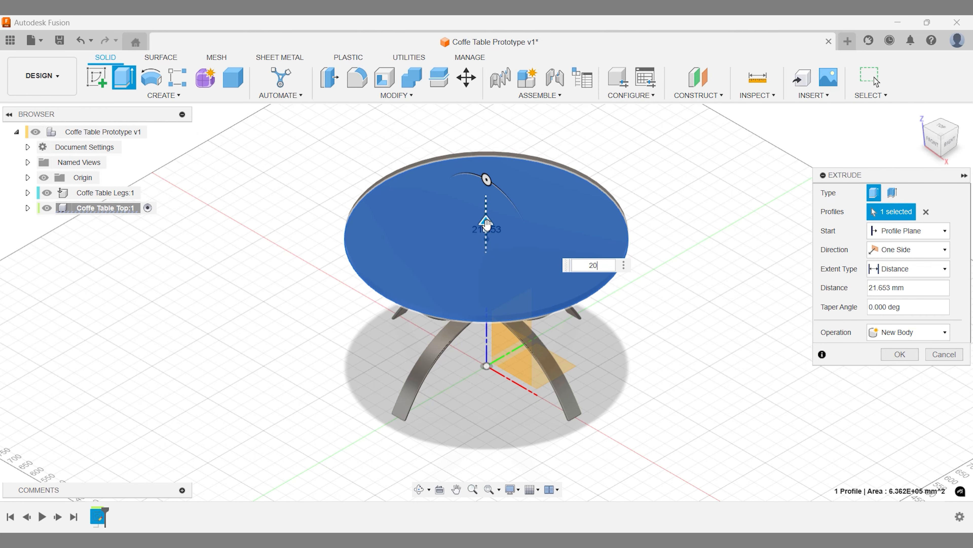
pyautogui.click(900, 354)
# Fillet the upper and lower rims of the round table top with a constant 10 mm radius.
pyautogui.scroll(3, 744, 341)
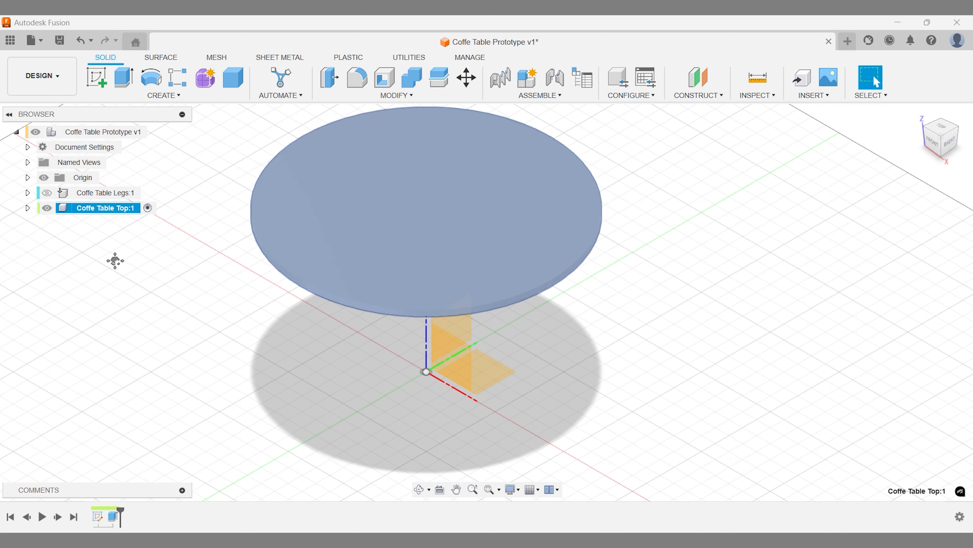
pyautogui.press('f')
pyautogui.click(557, 313)
pyautogui.write('5')
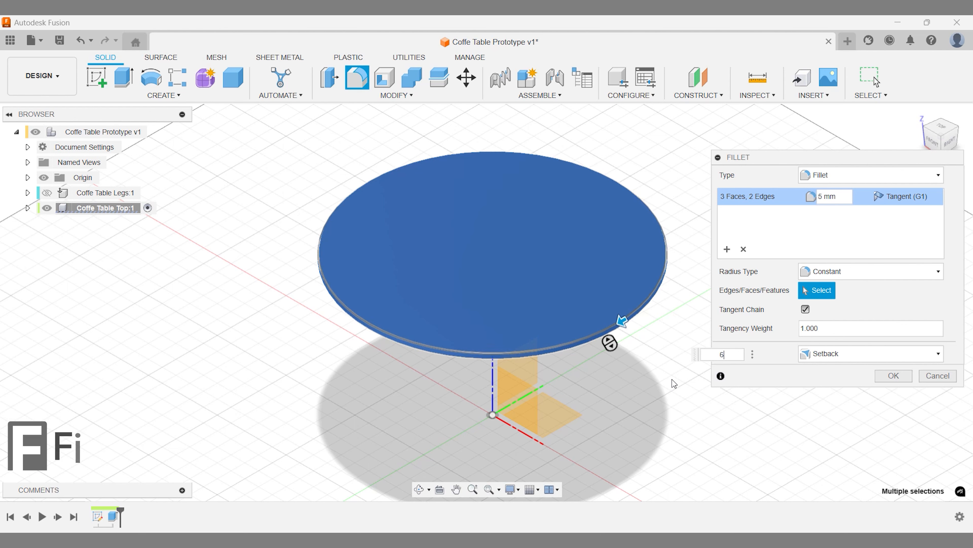
pyautogui.press('BackSpace')
pyautogui.write('10')
pyautogui.scroll(8, 671, 363)
pyautogui.scroll(-10, 673, 366)
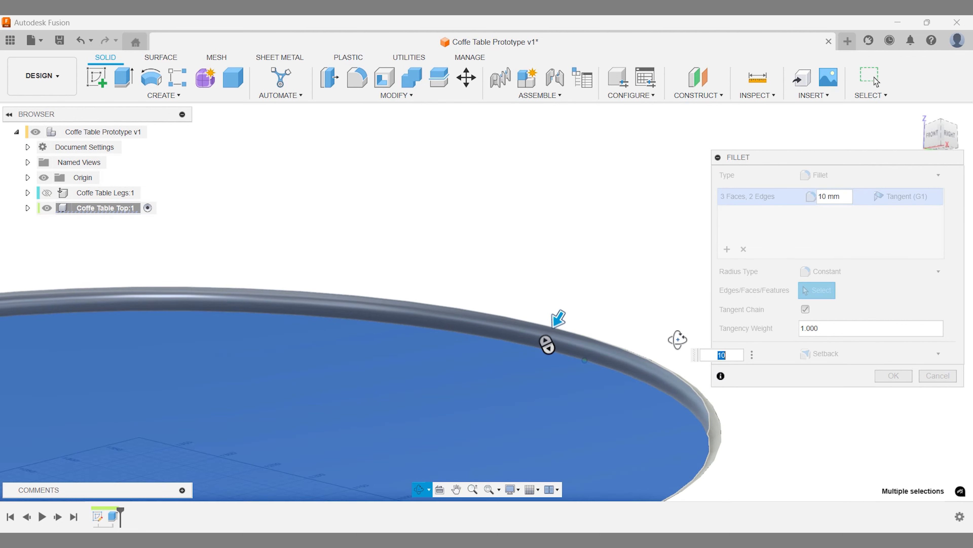
pyautogui.press('Return')
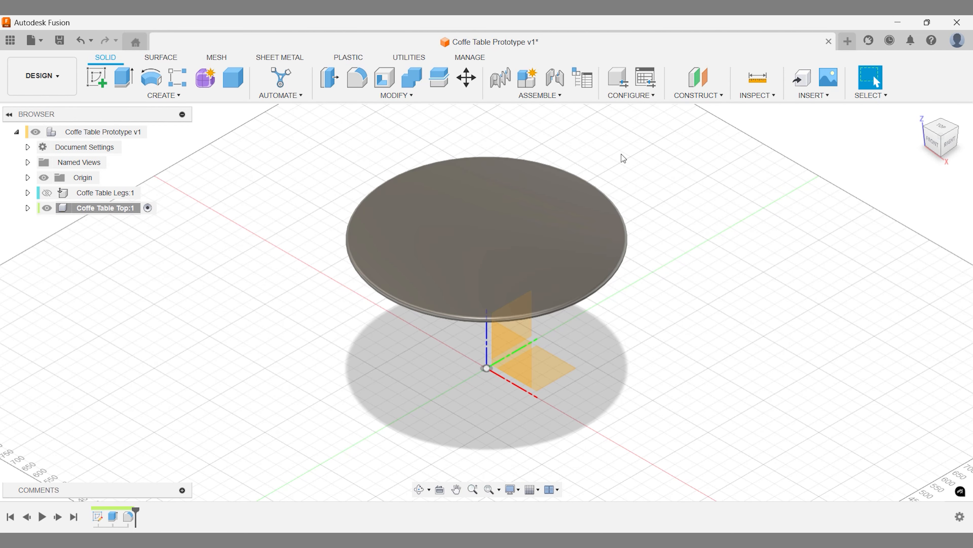
# Show the Coffe Table Legs component and check the whole table from the front before returning to the home view.
pyautogui.click(46, 192)
pyautogui.click(935, 145)
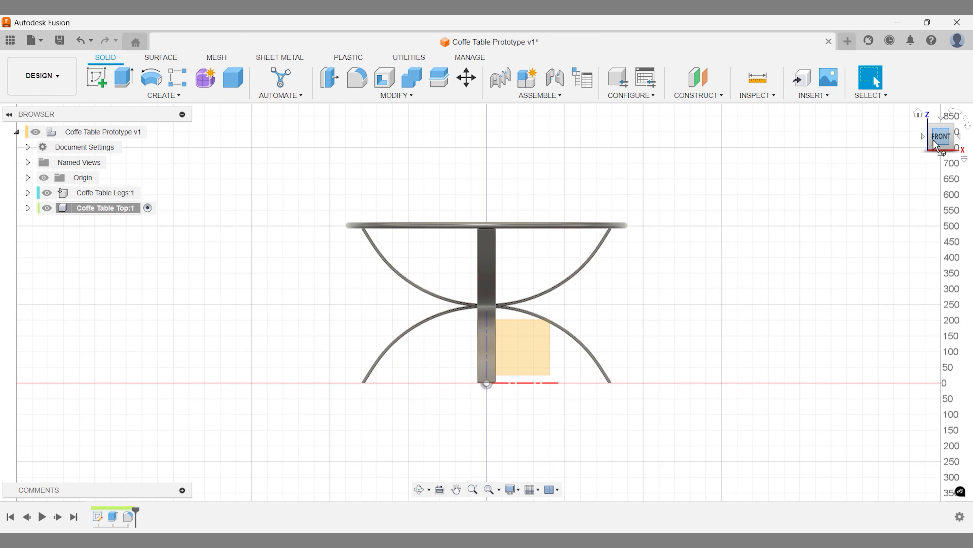
pyautogui.click(919, 114)
# Save the design with the version description "Ready for rendering".
pyautogui.hotkey('ctrl', 's')
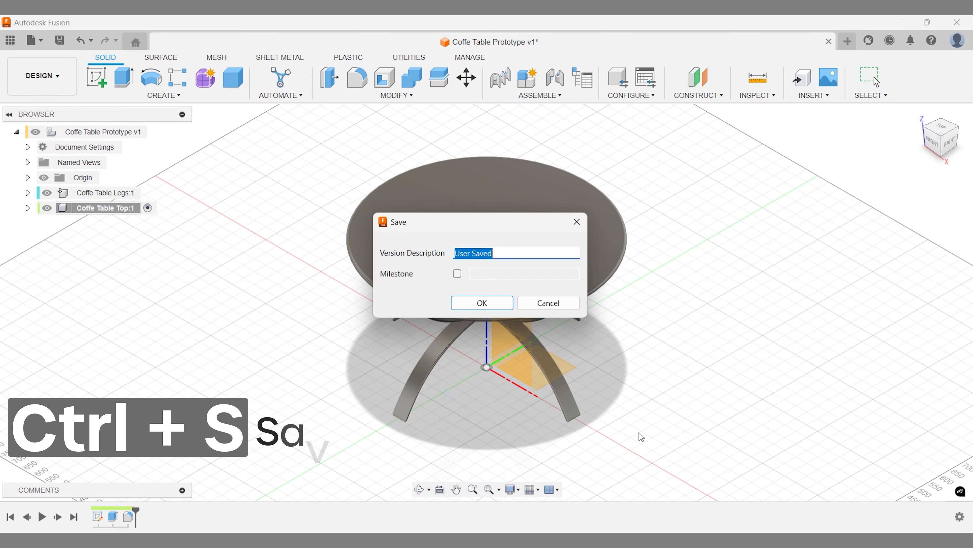
pyautogui.write('Rea')
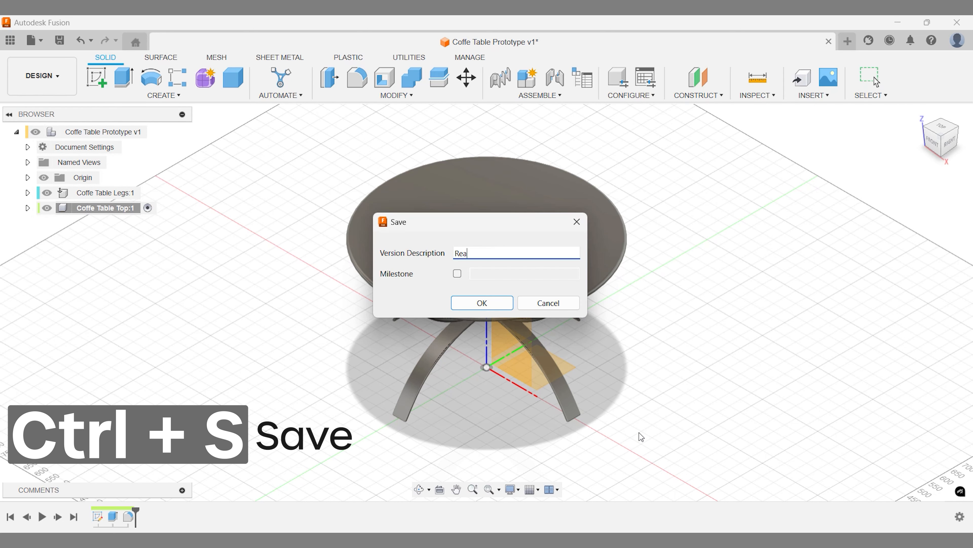
pyautogui.write('dy for rendering')
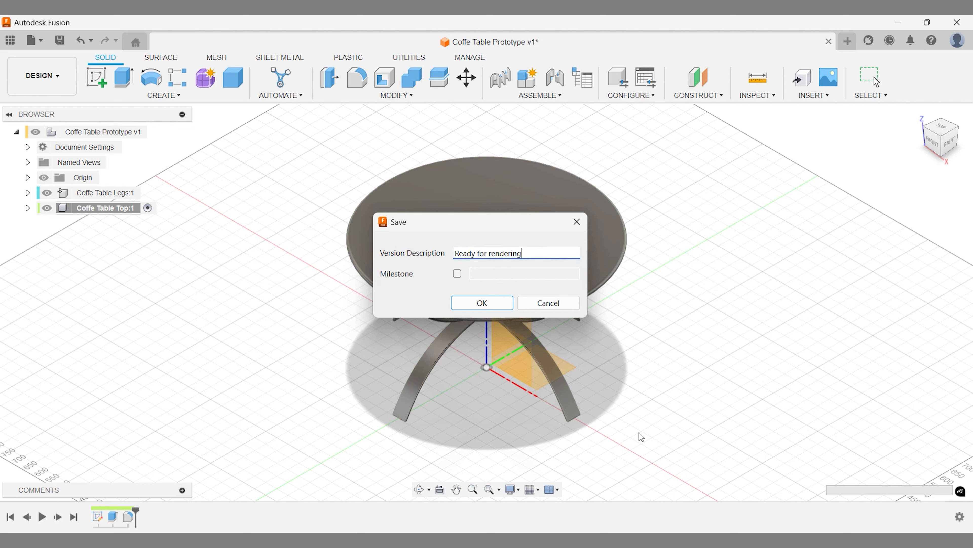
pyautogui.press('Return')
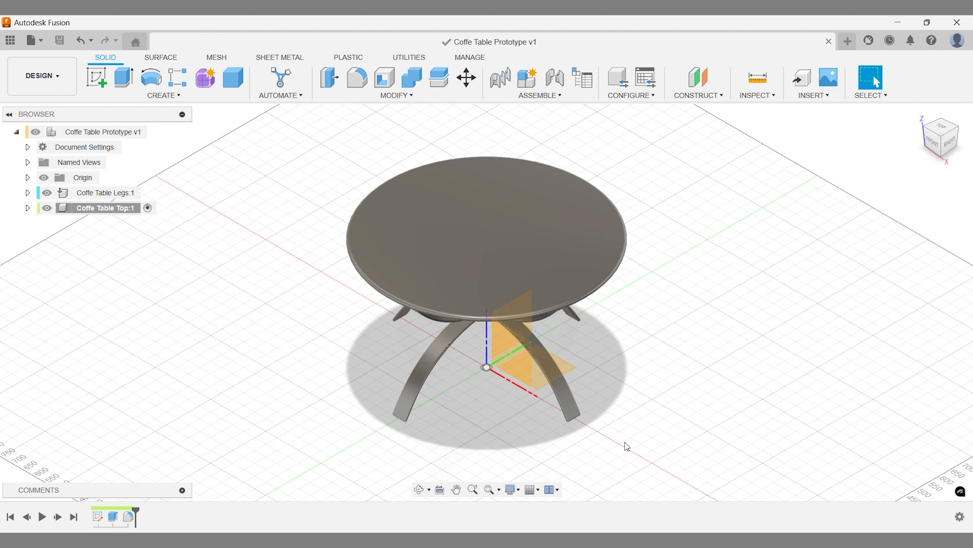
# Switch to the Render workspace and open the Appearance settings.
pyautogui.click(64, 83)
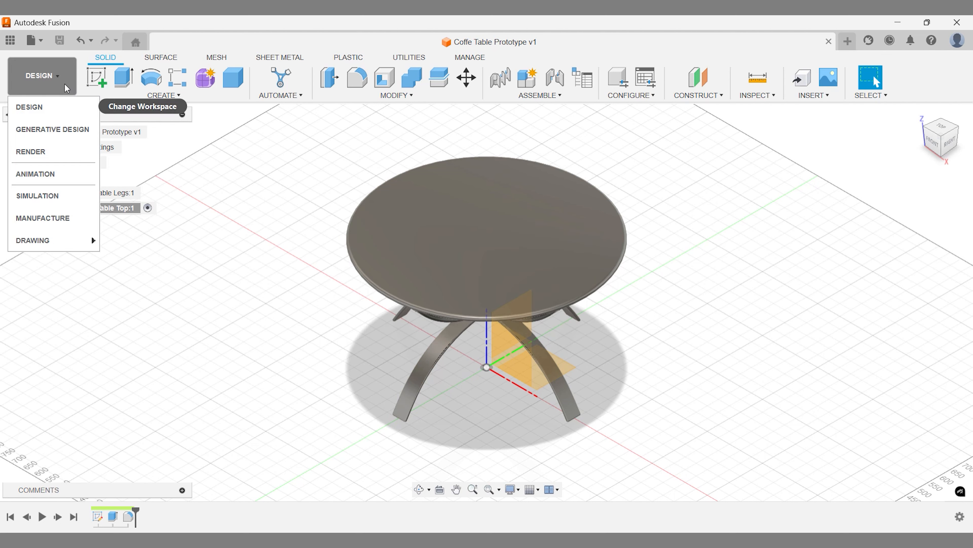
pyautogui.click(46, 151)
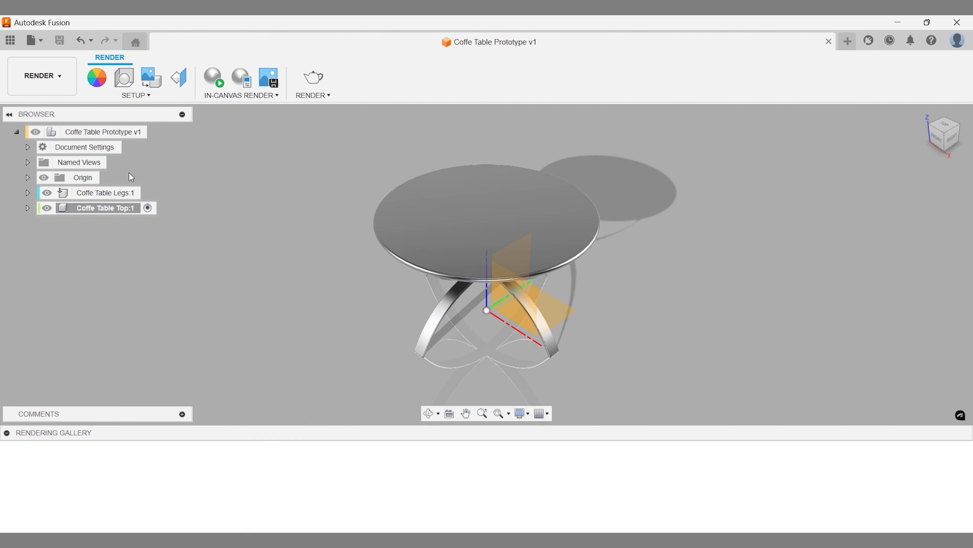
pyautogui.click(97, 78)
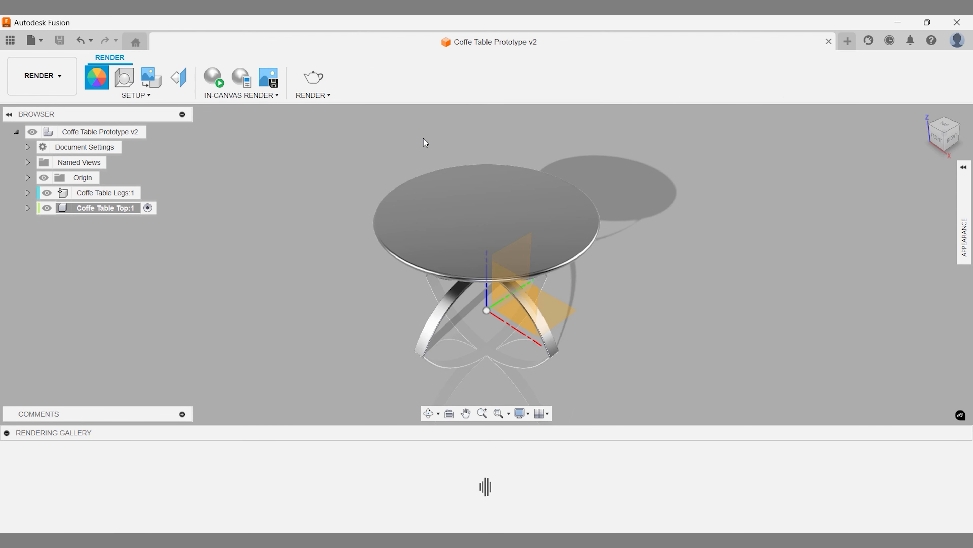
# Search the appearance library for oak and replace the design's existing material appearance with Oak - Semigloss.
pyautogui.click(834, 366)
pyautogui.write('o')
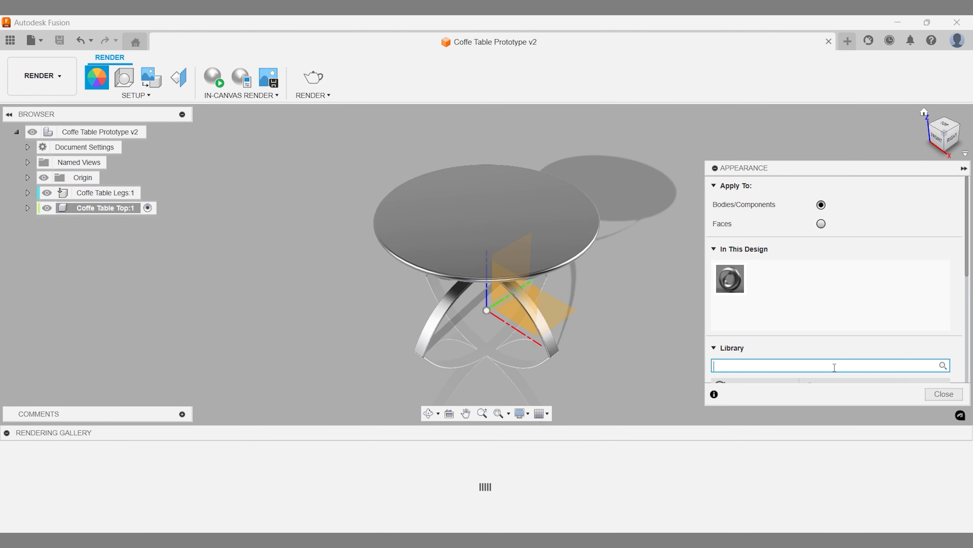
pyautogui.write('ak')
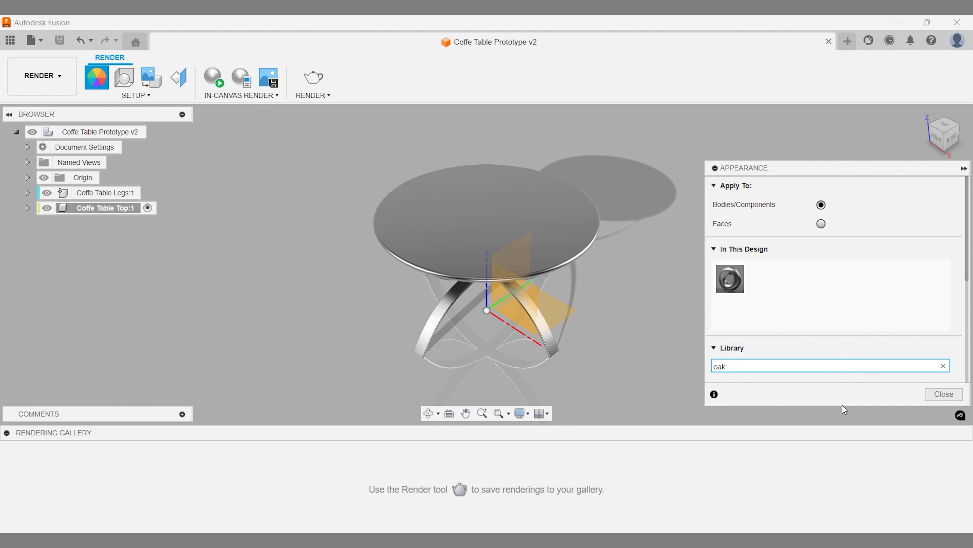
pyautogui.moveTo(969, 269); pyautogui.dragTo(966, 367)
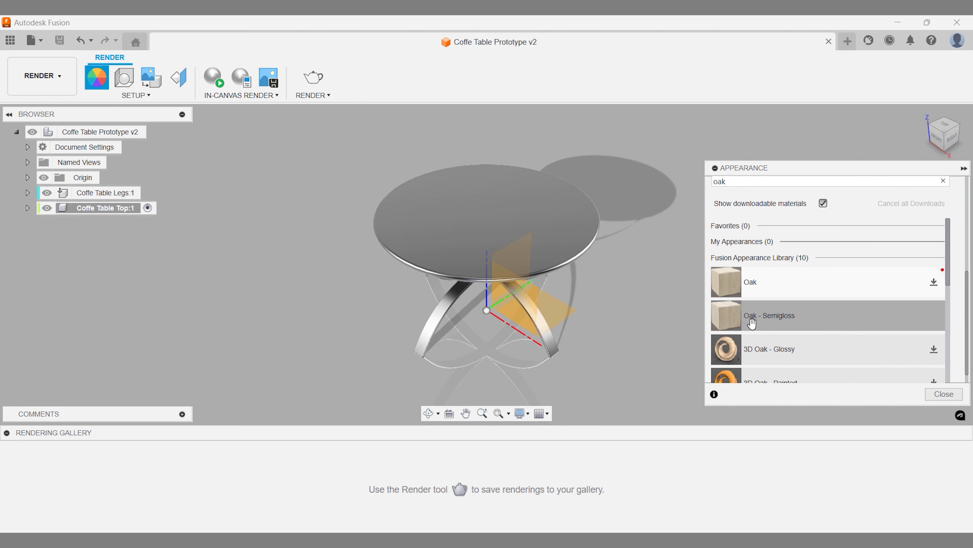
pyautogui.scroll(2, 752, 317)
pyautogui.scroll(-1, 752, 317)
pyautogui.moveTo(731, 344); pyautogui.dragTo(726, 188)
# Search the appearance library for glass, apply Glass (Green) to the table top, and close the appearance settings.
pyautogui.click(748, 258)
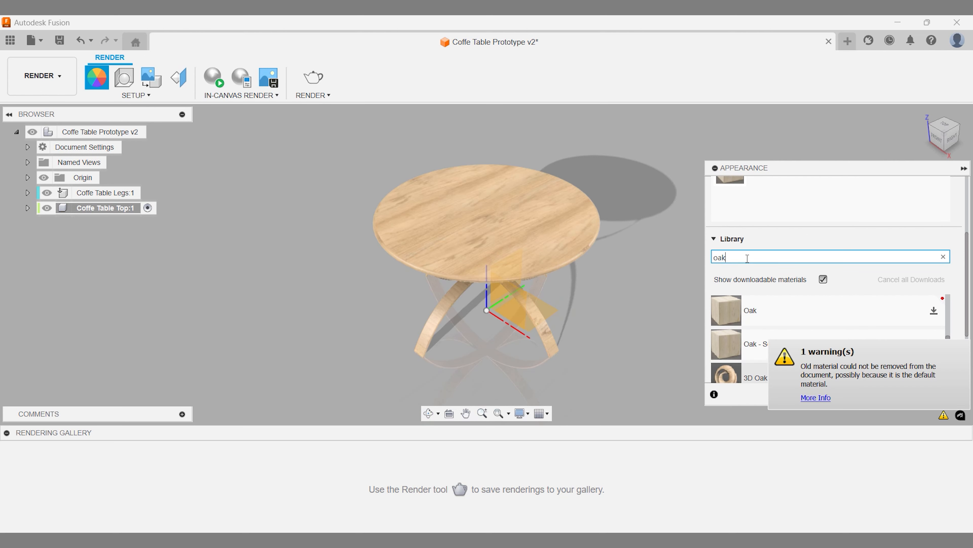
pyautogui.press('BackSpace')
pyautogui.press('BackSpace')
pyautogui.press('BackSpace')
pyautogui.write('glass')
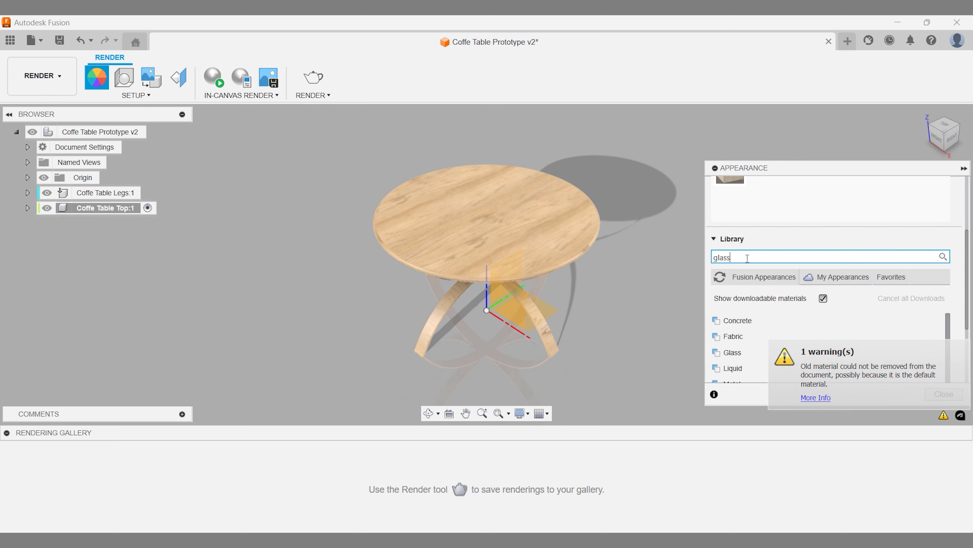
pyautogui.scroll(-1, 894, 329)
pyautogui.scroll(1, 895, 326)
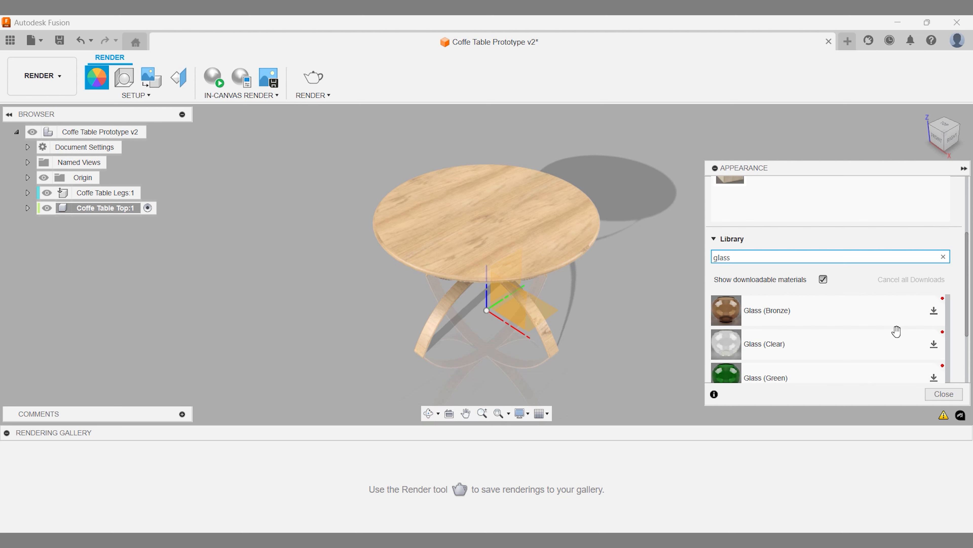
pyautogui.moveTo(736, 377); pyautogui.dragTo(644, 280)
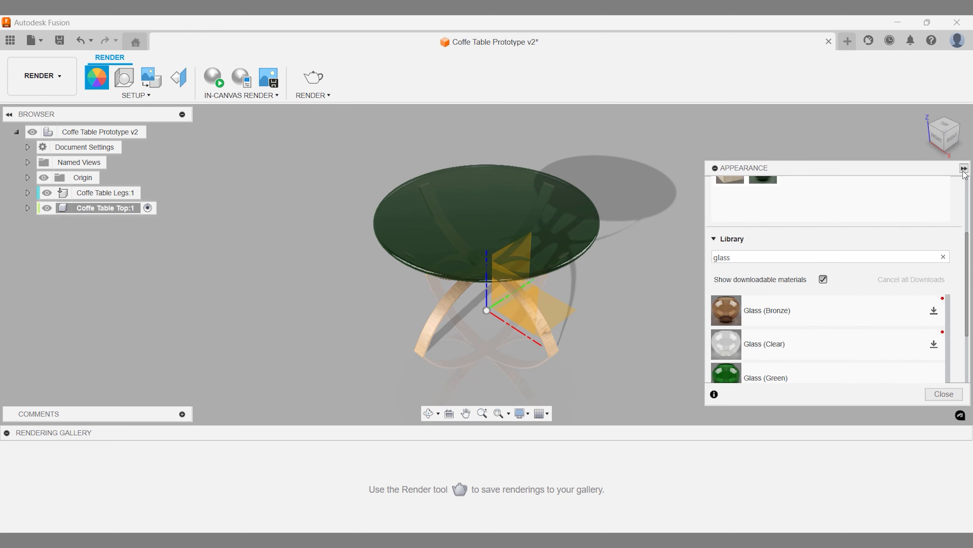
pyautogui.click(944, 394)
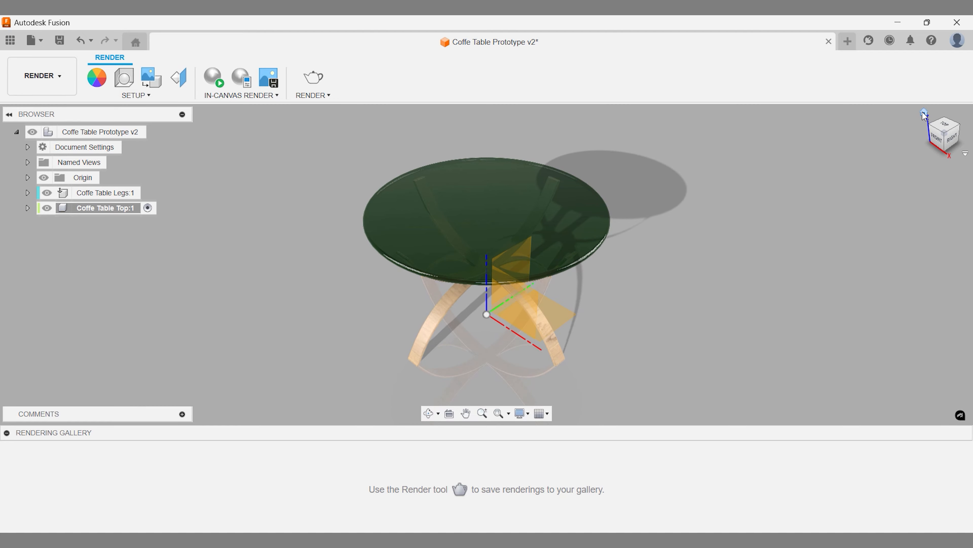
# Start an in-canvas render of the table.
pyautogui.click(215, 78)
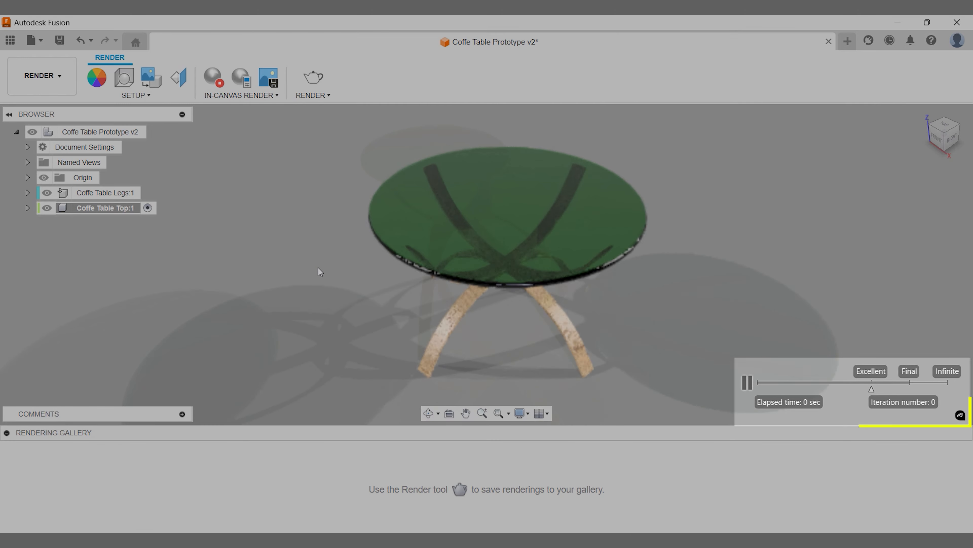